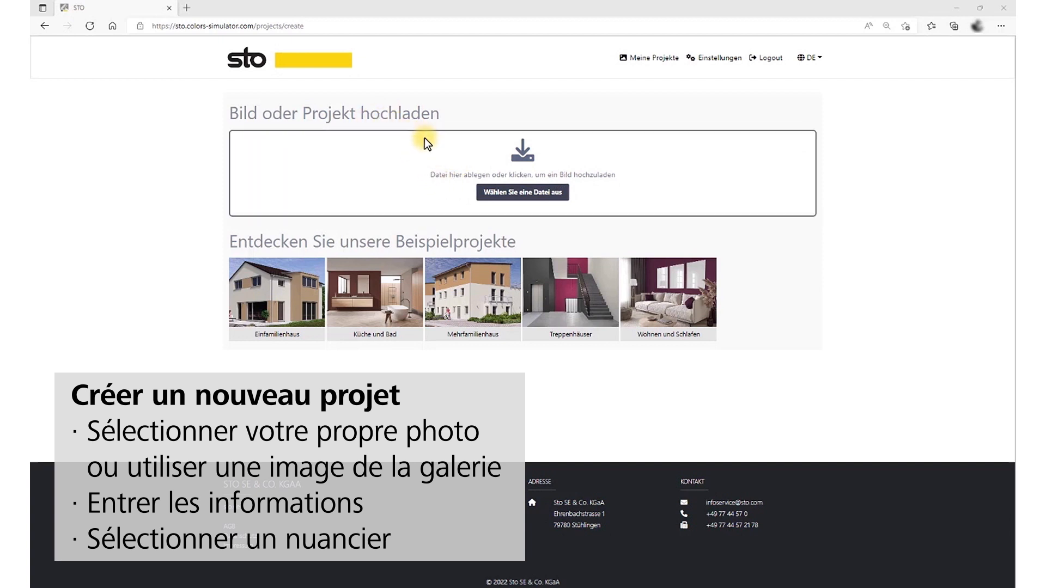
Show all file types in the Importe folder and upload the house photo 21488_M as the project image.
left_click(507, 193)
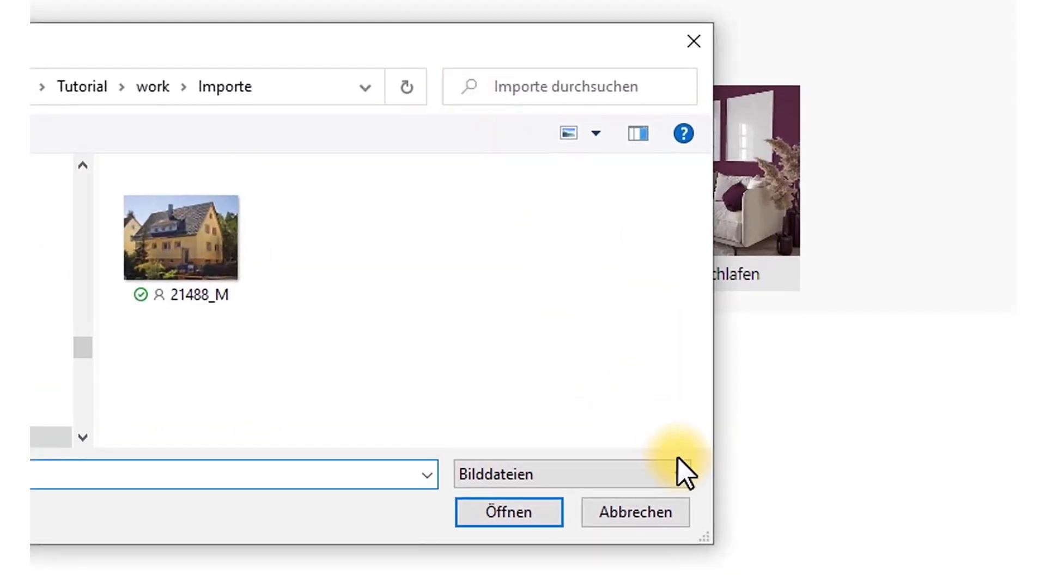
left_click(682, 478)
left_click(562, 518)
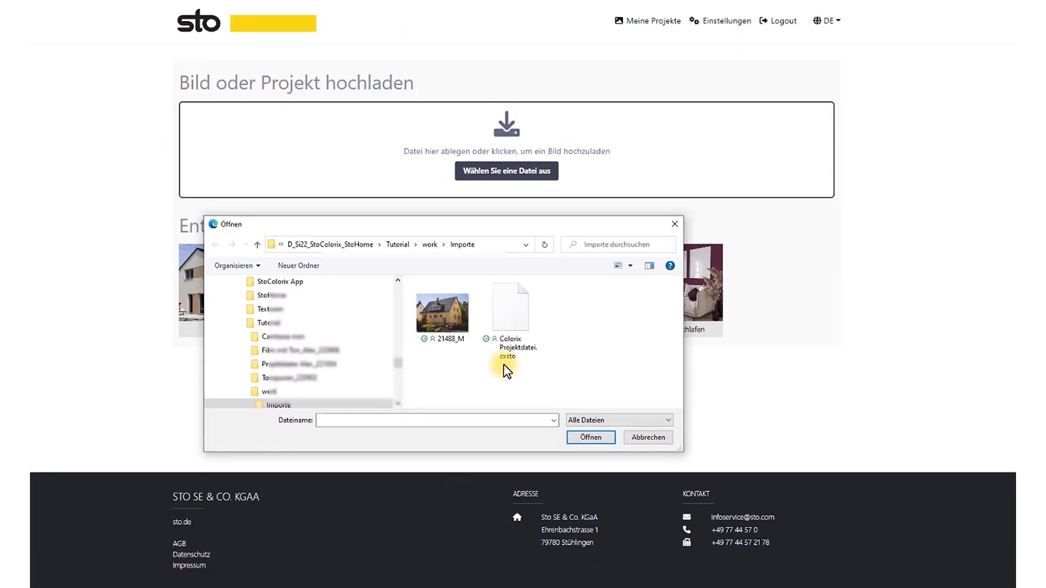
left_click(191, 270)
left_click_drag(469, 333, 498, 189)
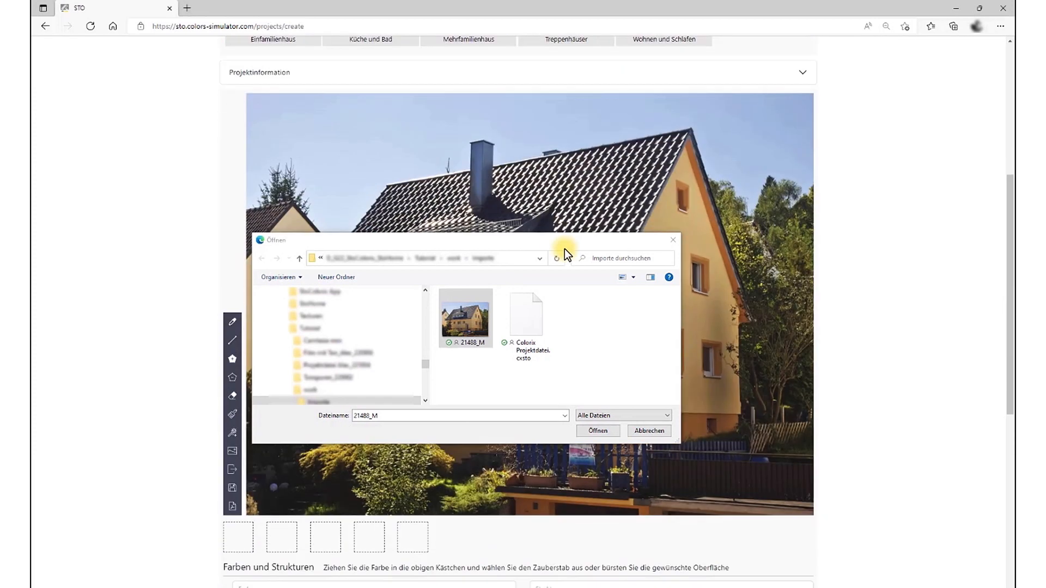
left_click(672, 242)
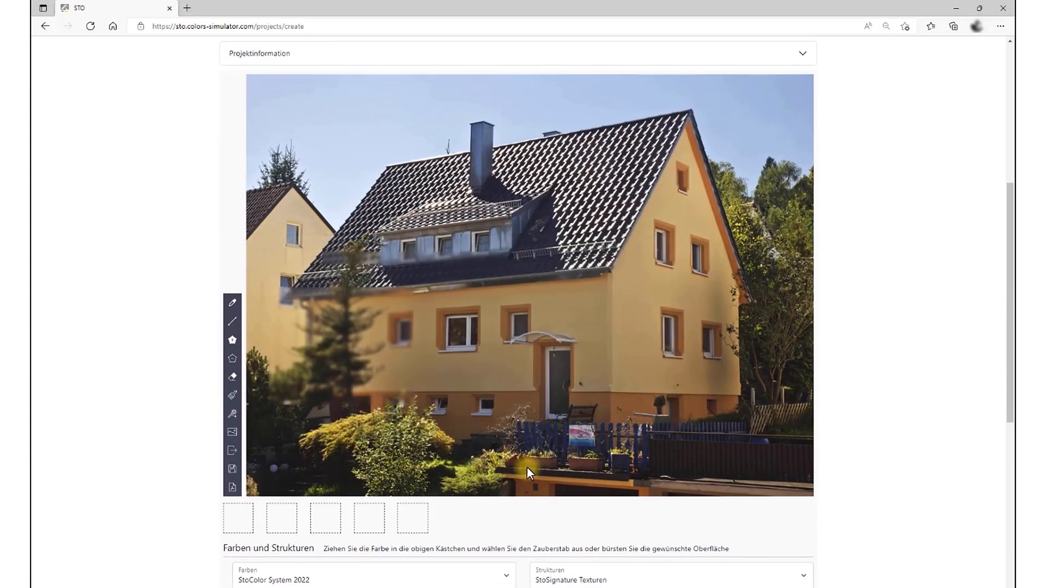
Browse the sample projects in the Mehrfamilienhaus and Wohnen und Schlafen categories.
scroll(527, 414, "up", 3)
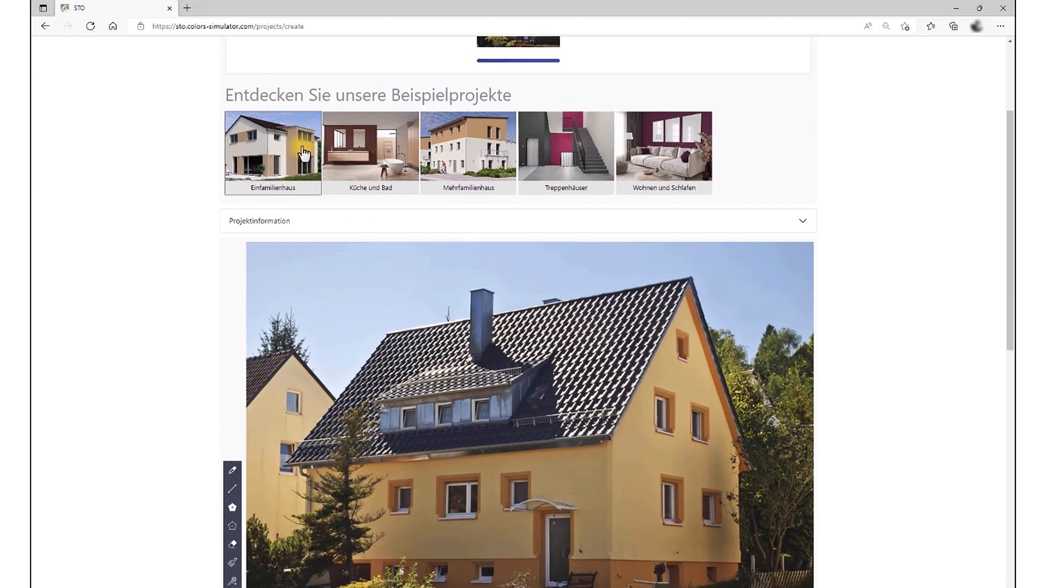
scroll(374, 196, "up", 3)
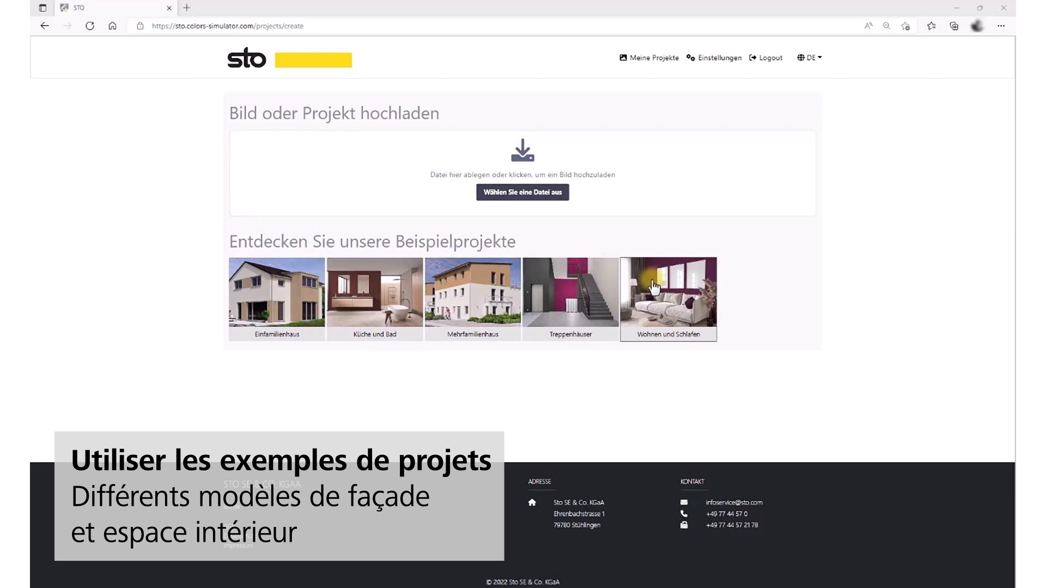
left_click(485, 305)
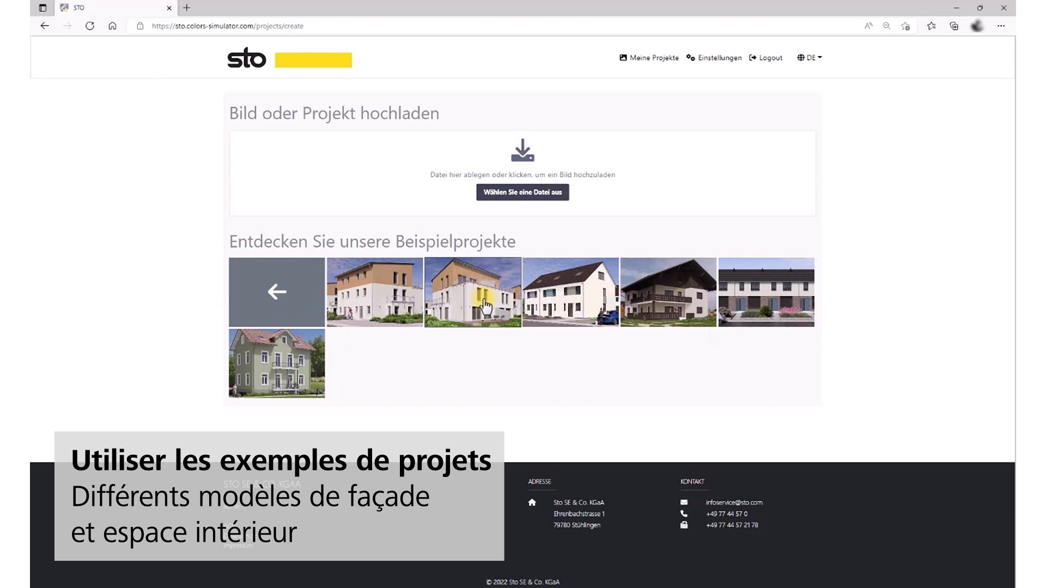
left_click(279, 298)
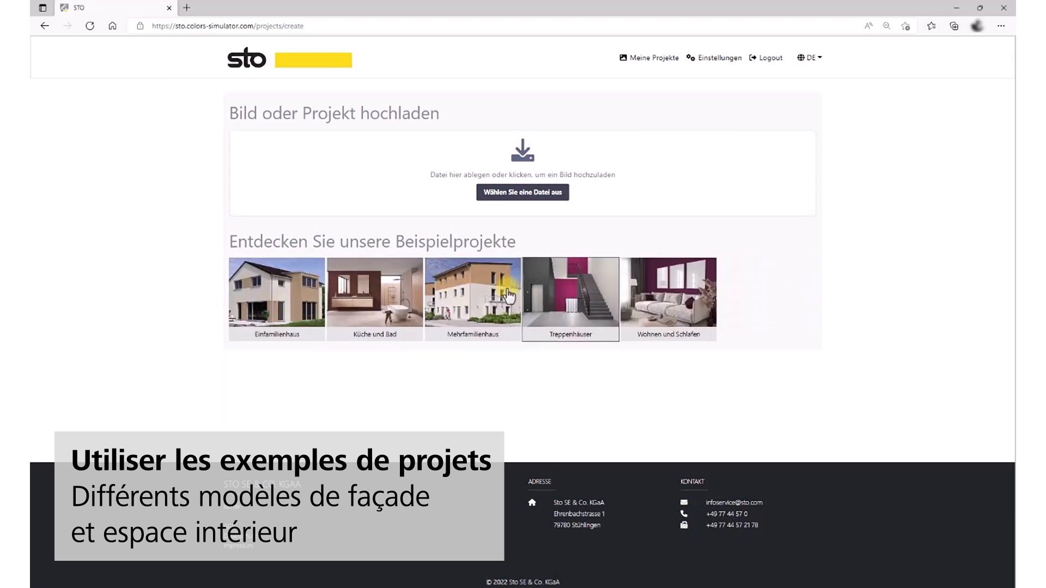
left_click(665, 290)
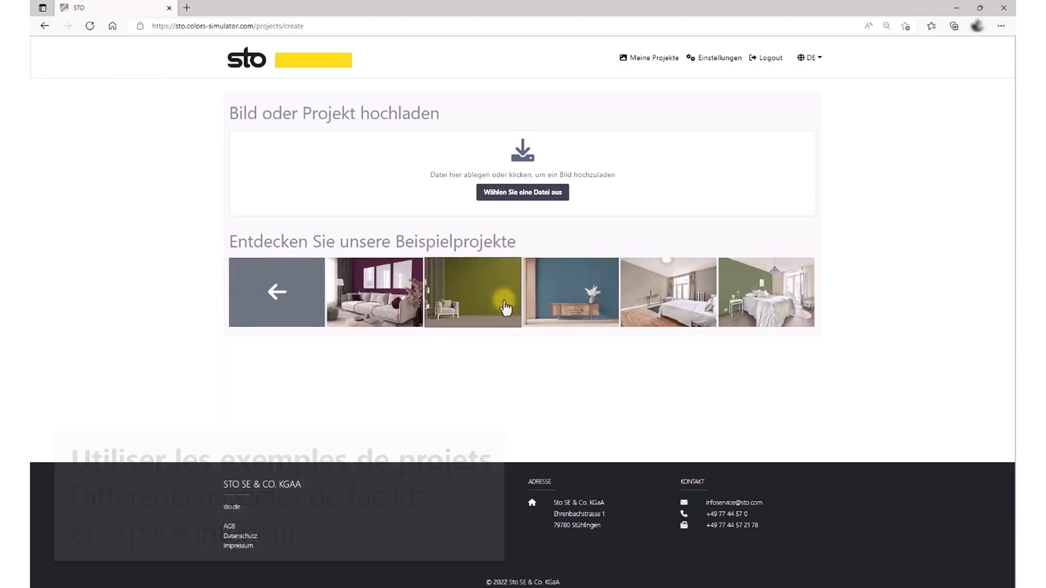
Load the orange two-storey house with the dark hipped roof from the Einfamilienhaus sample projects.
left_click(274, 301)
left_click(287, 301)
left_click(488, 308)
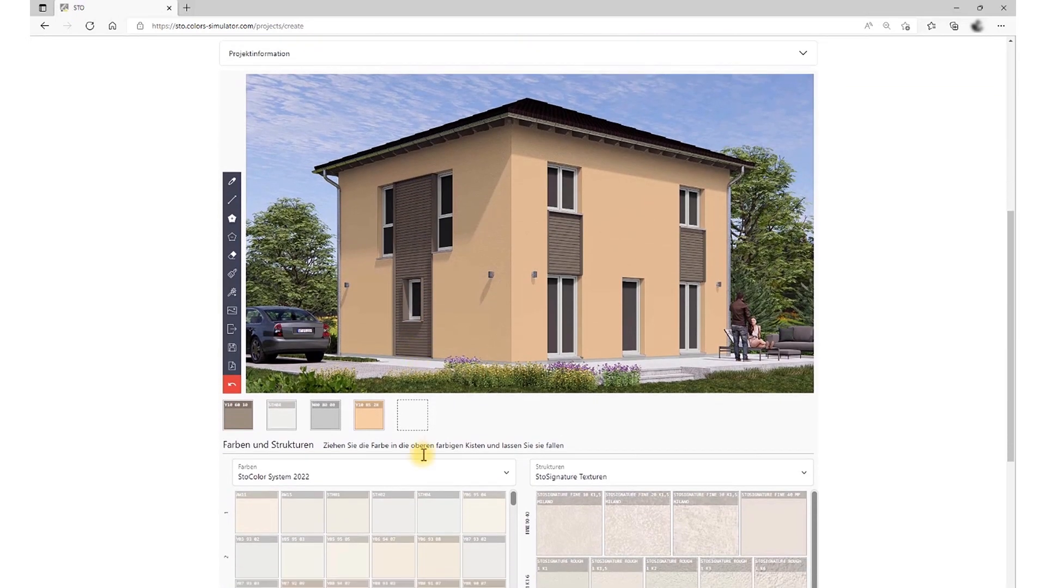
Recolour the orange facade olive green and replace that colour with a StoSignature Fine K1,5 Milano texture.
scroll(418, 538, "down", 10)
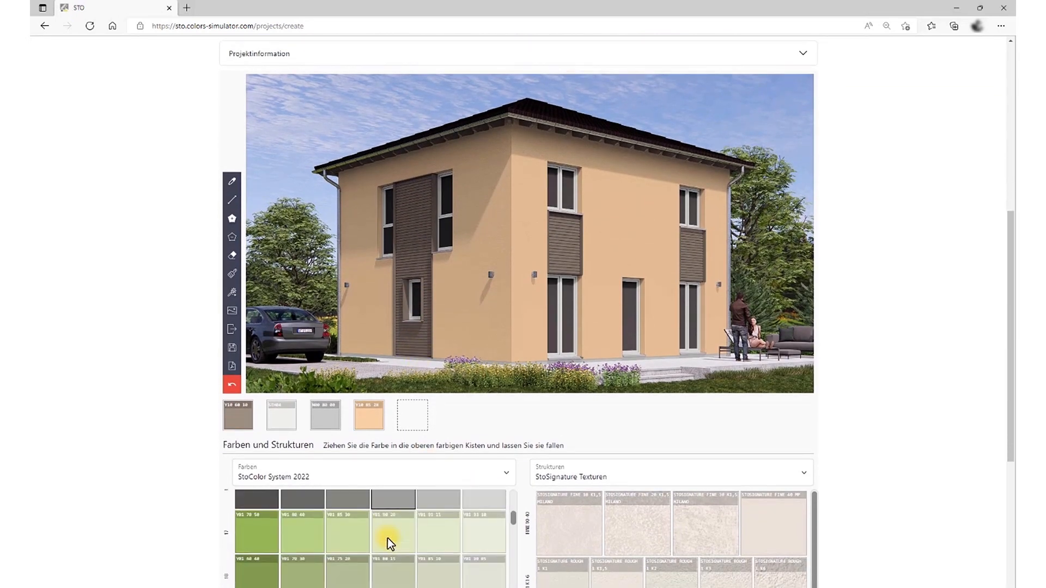
left_click_drag(303, 546, 365, 413)
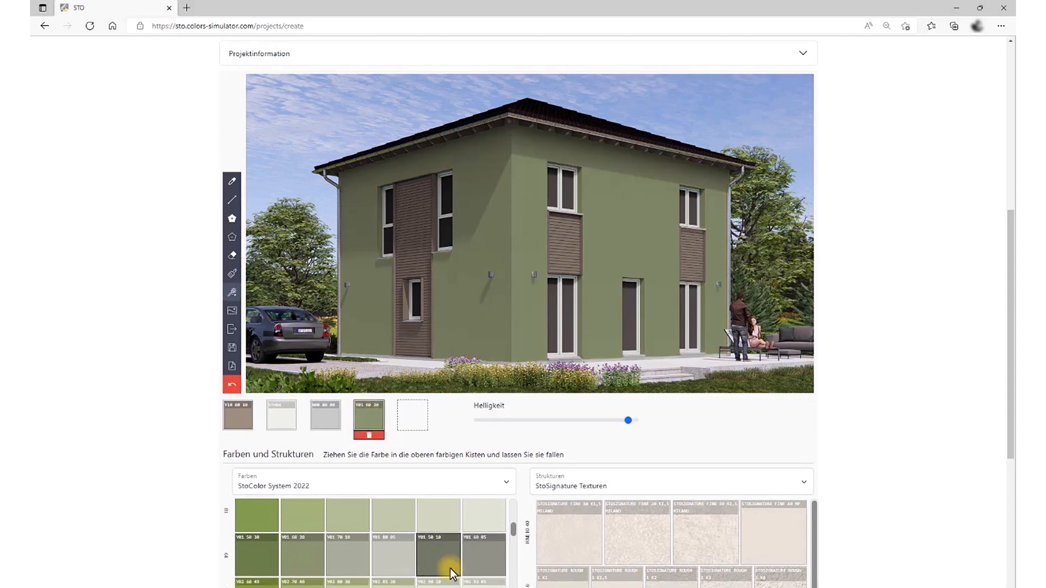
left_click_drag(558, 539, 372, 414)
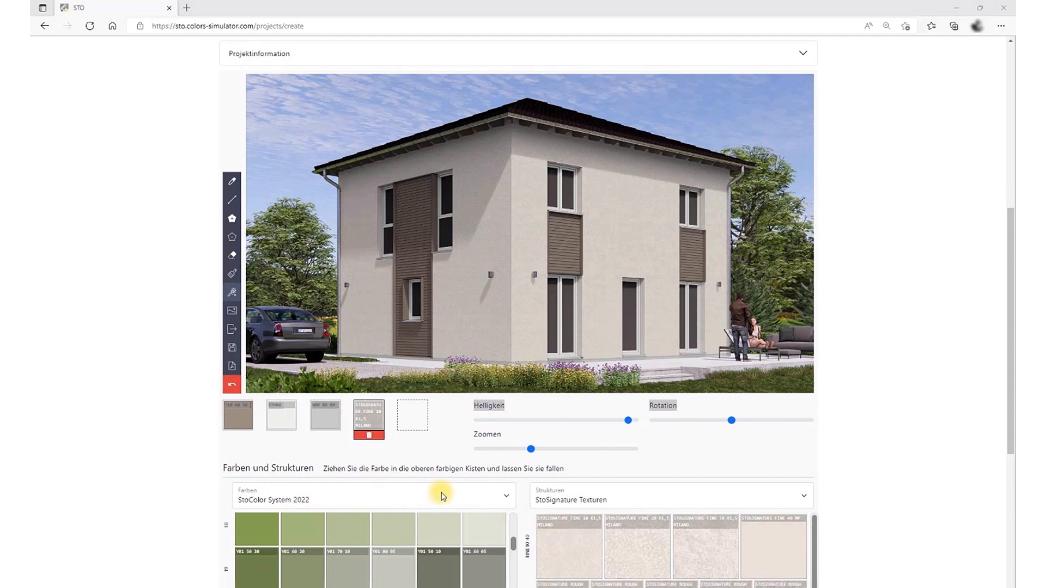
Examine the StoColor System 2022 swatches and the list of available colour collections.
scroll(452, 533, "down", 1)
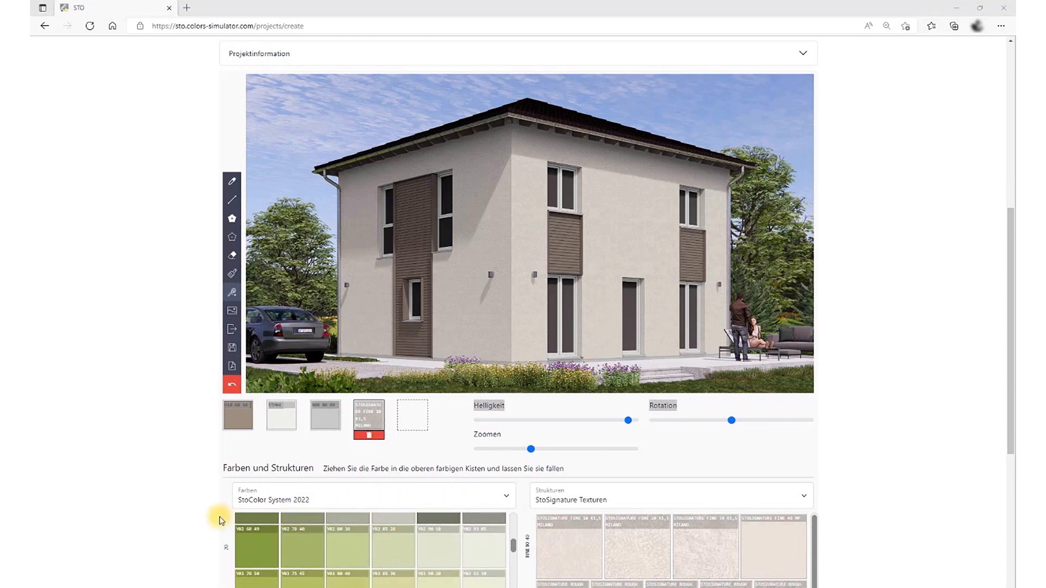
scroll(218, 518, "down", 2)
scroll(188, 464, "down", 1)
scroll(187, 464, "down", 3)
scroll(321, 349, "down", 5)
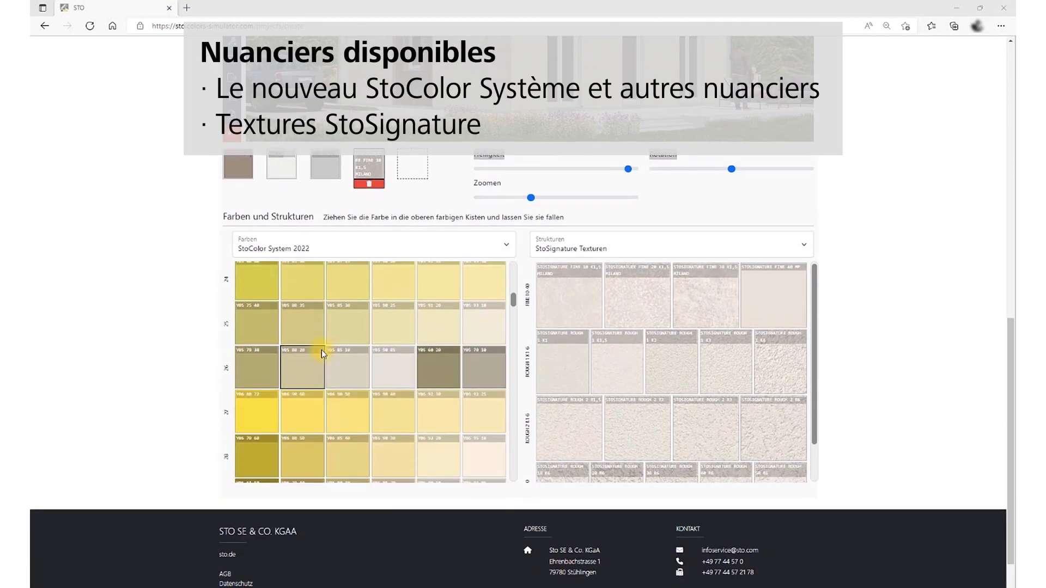
left_click(508, 244)
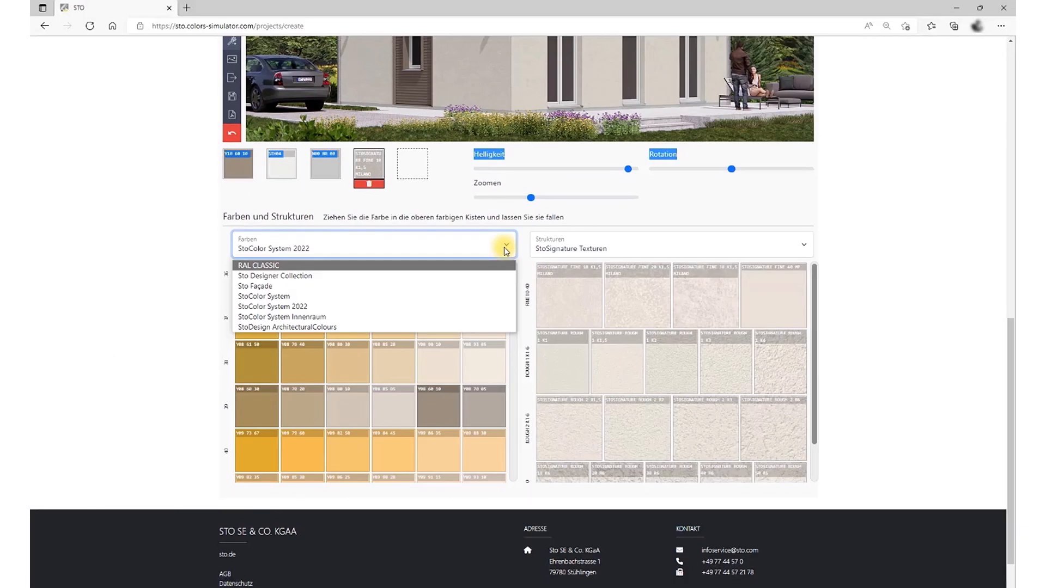
left_click(674, 400)
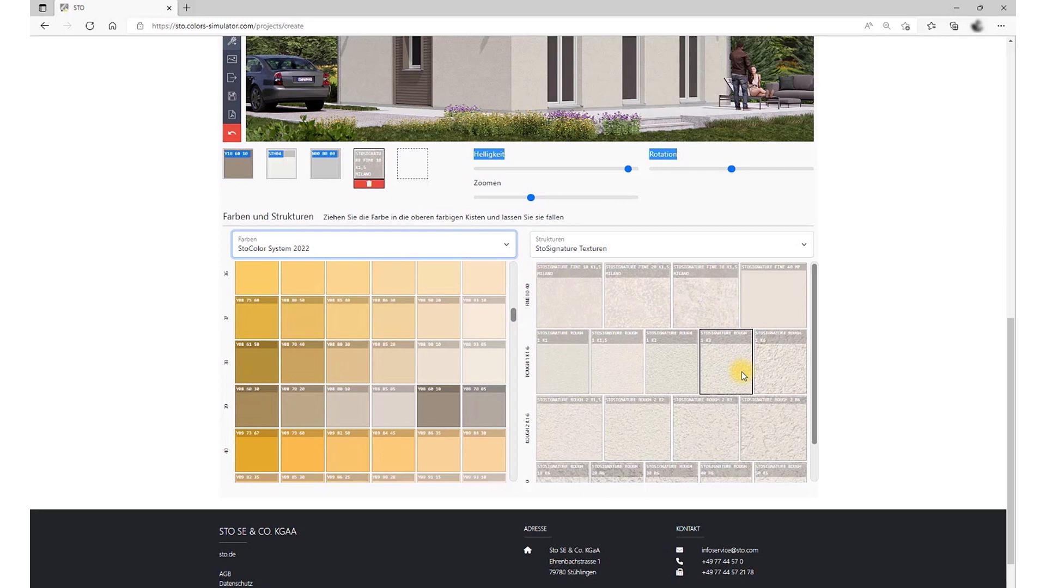
Preview the StoSignature textures in Y08 85 20, Y08 70 05 and Y08 80 10, and apply a tinted texture to the facade.
left_click(404, 374)
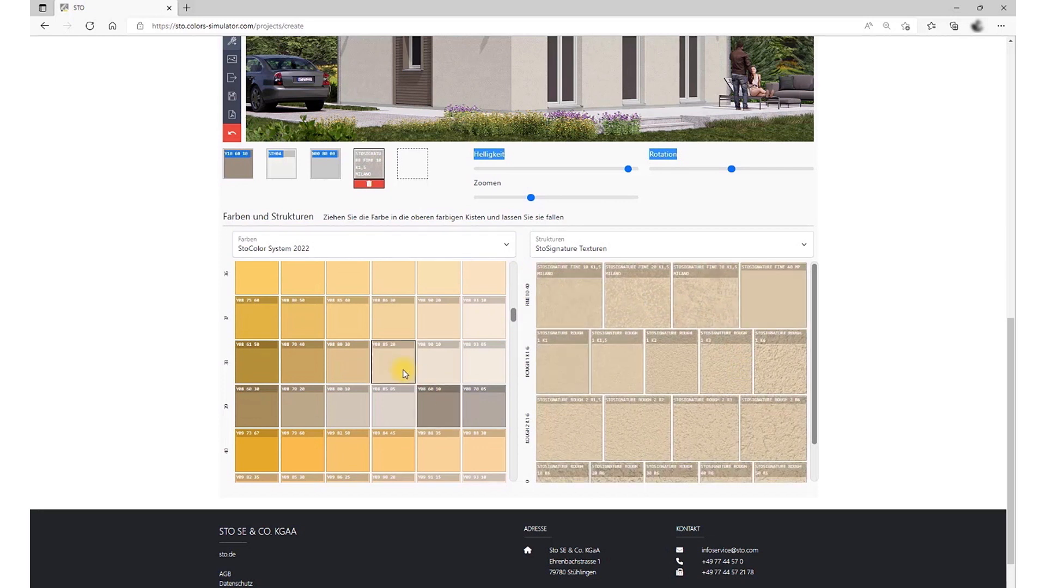
left_click(479, 405)
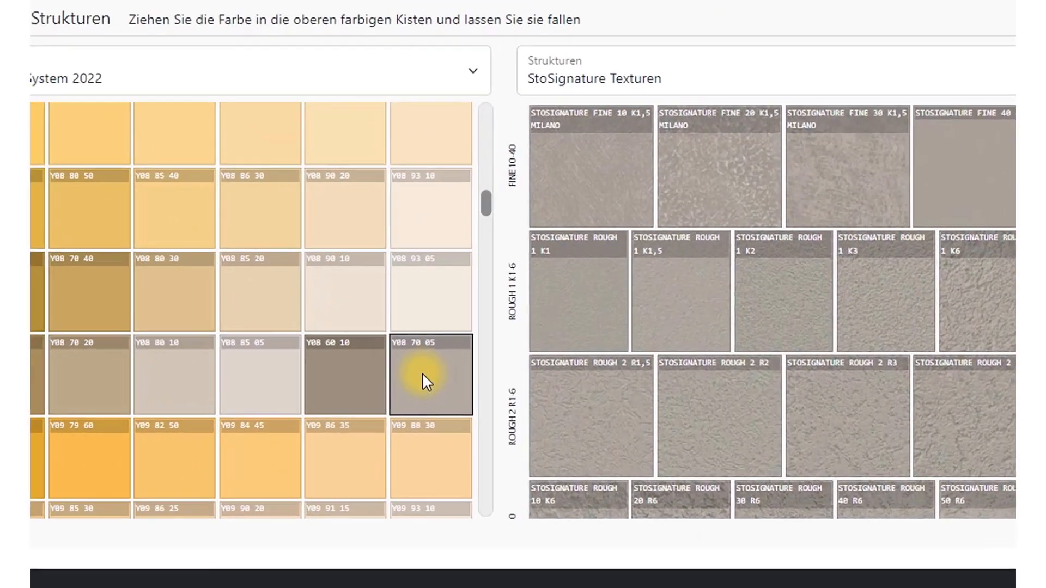
left_click(145, 376)
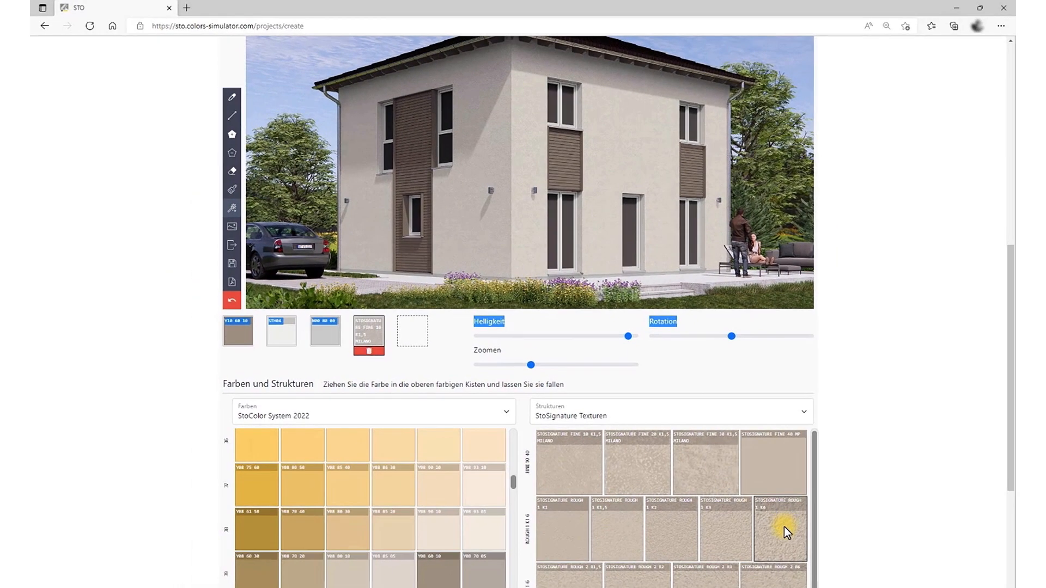
left_click_drag(910, 317, 854, 244)
left_click_drag(747, 480, 368, 327)
Return to the uploaded house photo and assign an off-white StoColor System 2022 shade to the first colour box.
scroll(368, 328, "up", 2)
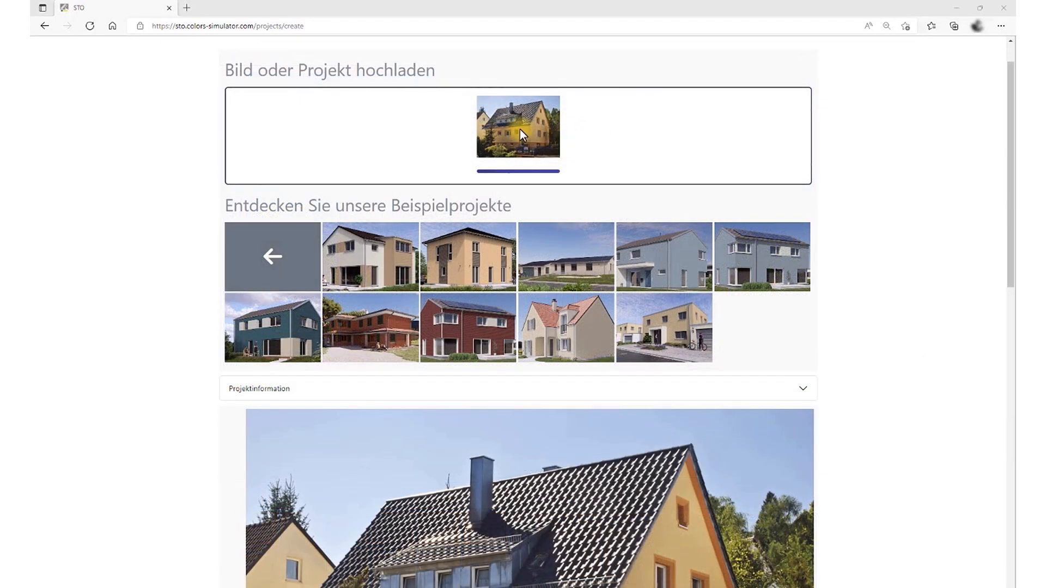
scroll(794, 374, "down", 4)
scroll(805, 374, "down", 5)
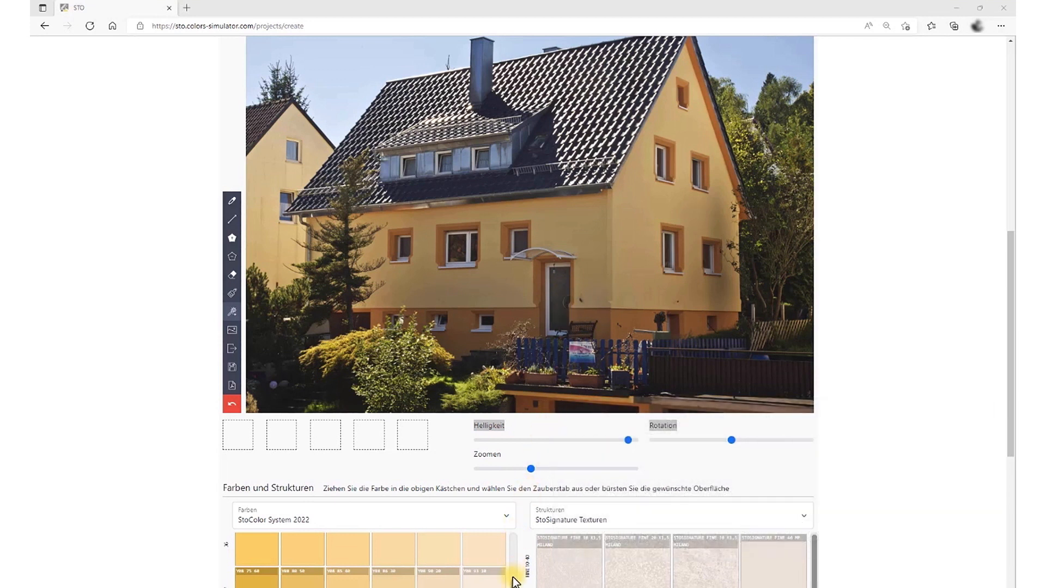
left_click_drag(515, 582, 518, 538)
left_click_drag(391, 563, 232, 434)
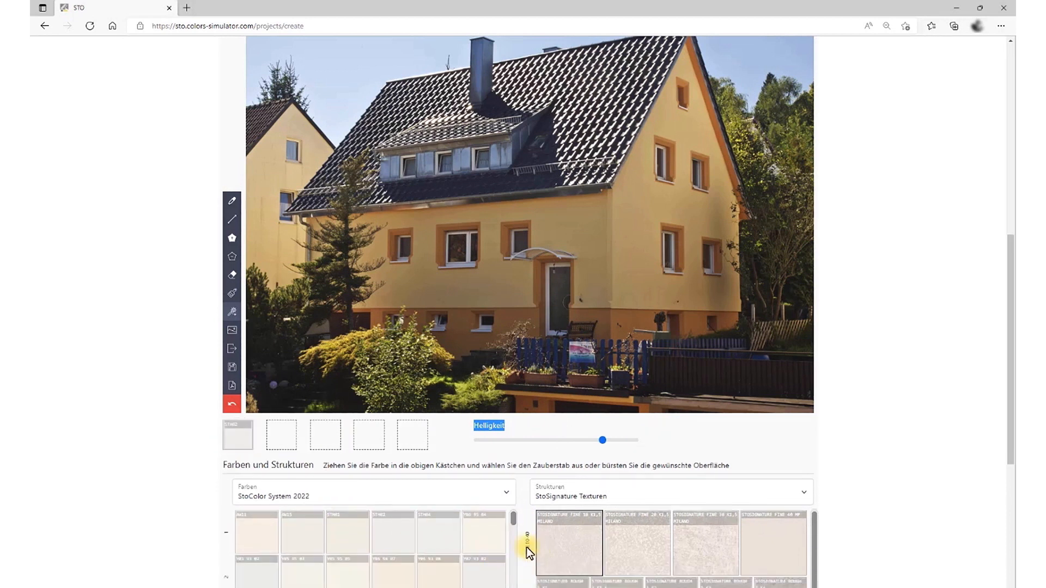
Assign the red shade R18 50 60 to the second colour box.
scroll(113, 494, "down", 3)
left_click_drag(511, 355, 518, 436)
left_click_drag(256, 485, 281, 270)
Paint the front facade and the gable wall in R18 50 60 with the Magischer Pinsel.
scroll(197, 269, "up", 2)
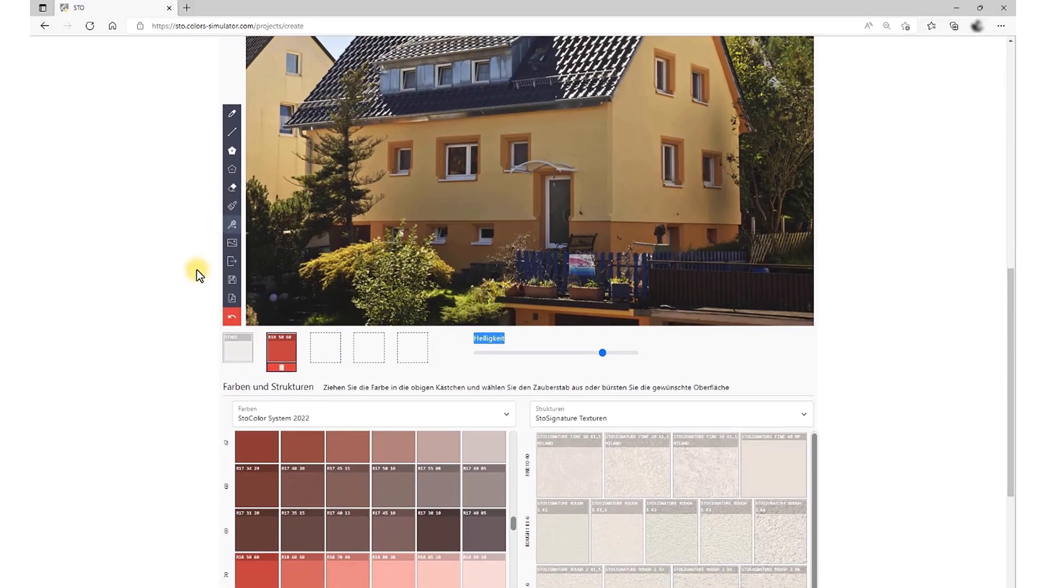
left_click(233, 229)
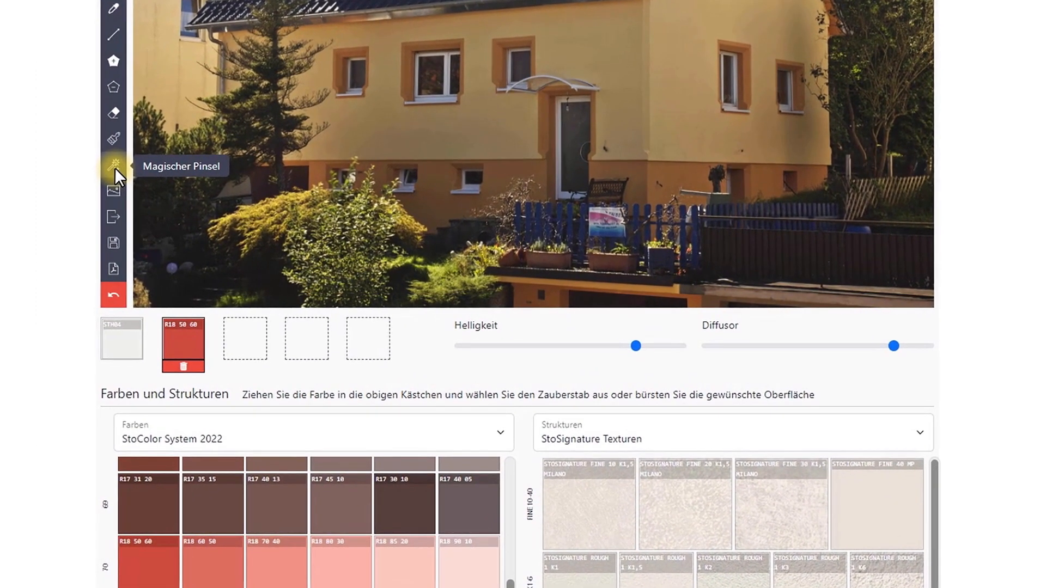
left_click(115, 166)
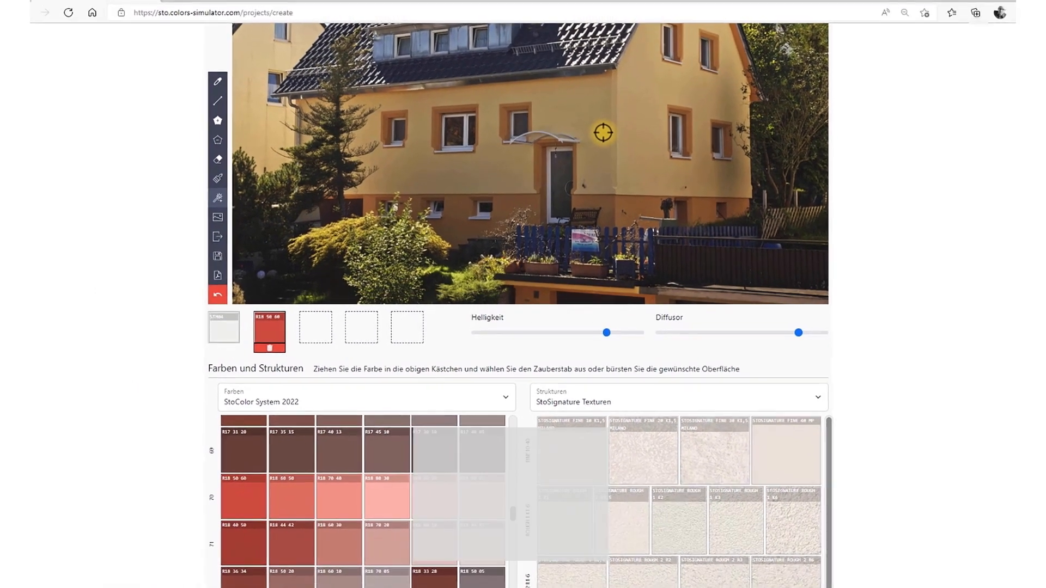
left_click(623, 88)
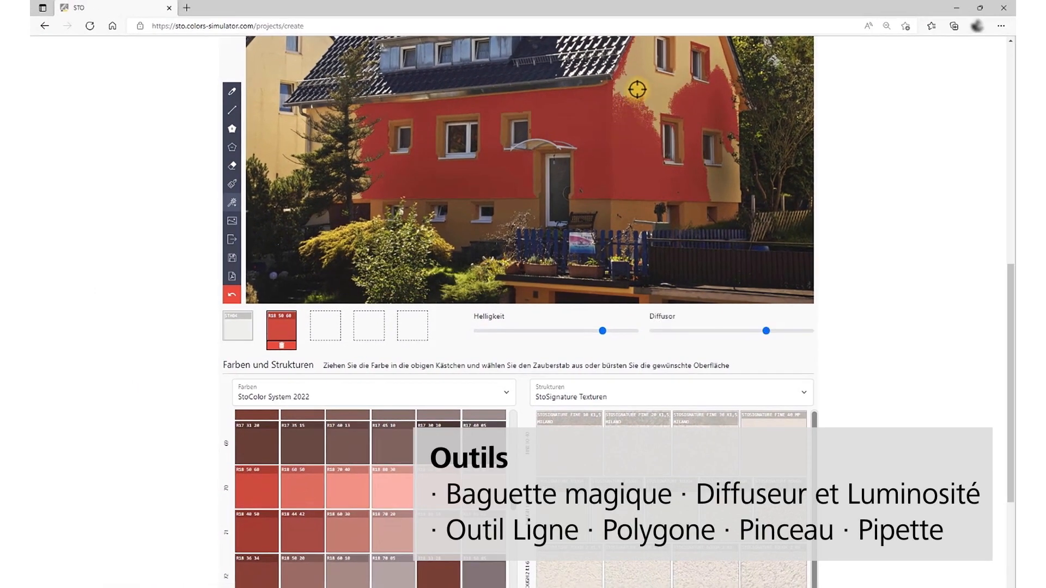
scroll(639, 87, "up", 2)
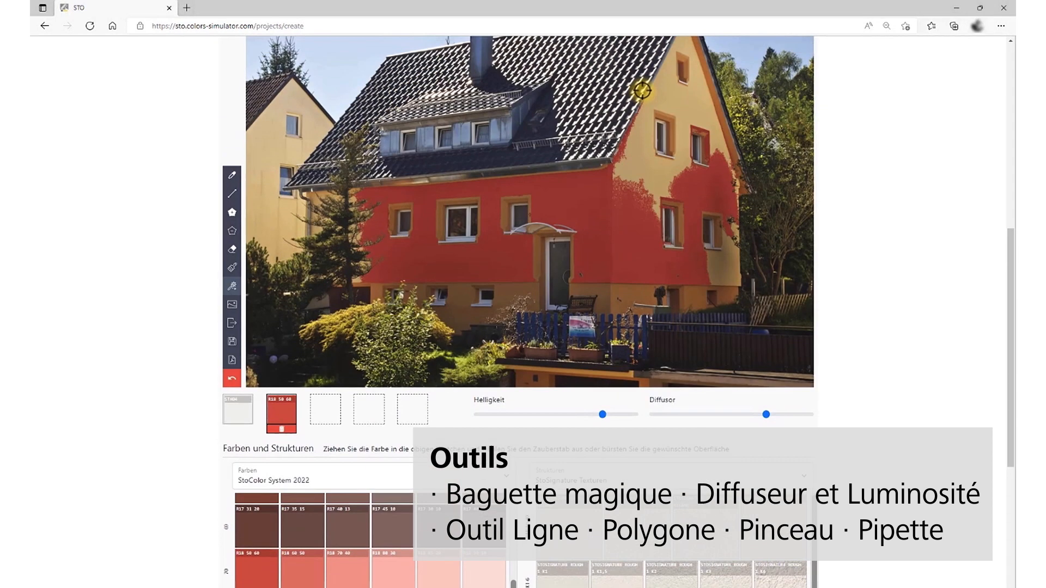
left_click(638, 169)
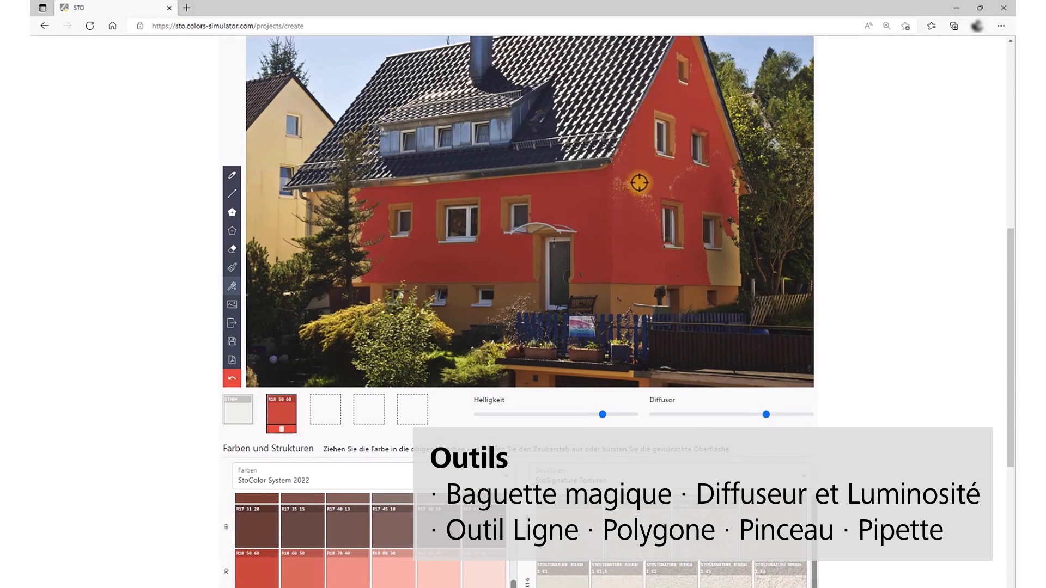
Paint the unpainted strip at the gable wall's outer corner red and raise the Diffusor setting to cover the base wall.
left_click_drag(766, 416, 785, 415)
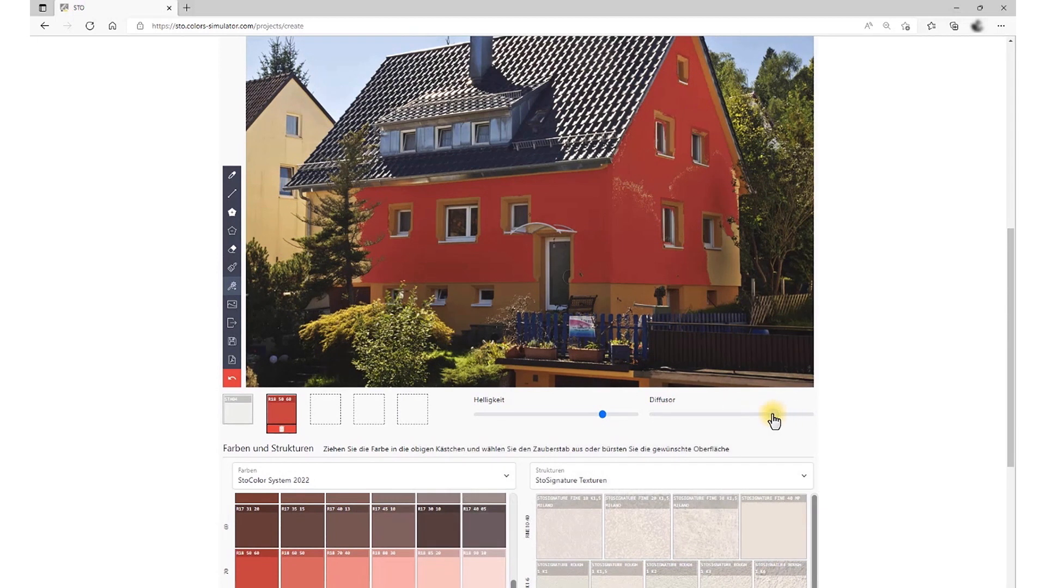
left_click(728, 261)
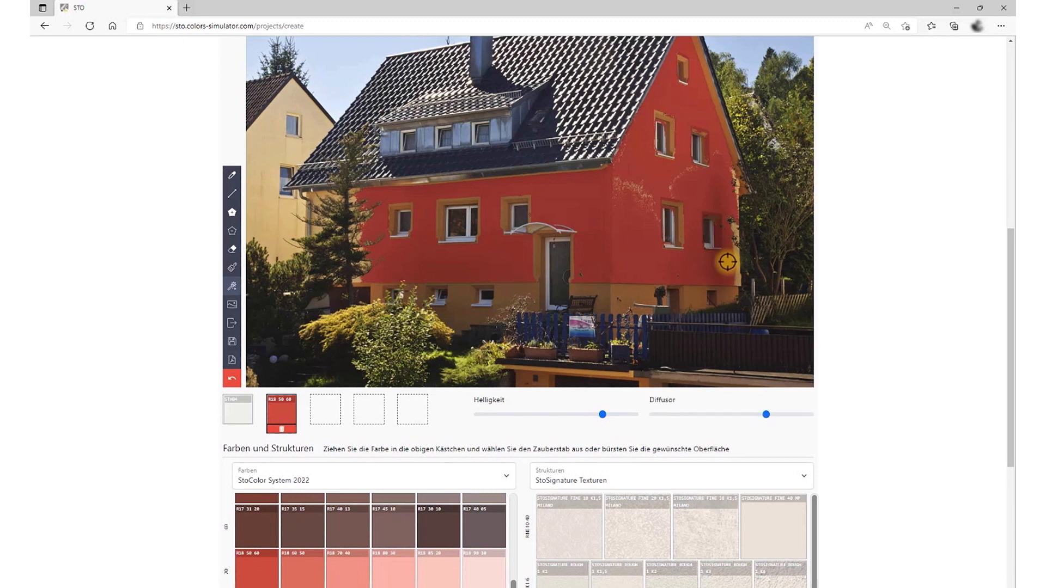
left_click(778, 415)
mouse_move(788, 420)
left_mouse_down()
mouse_move(806, 424)
mouse_move(785, 427)
left_mouse_up()
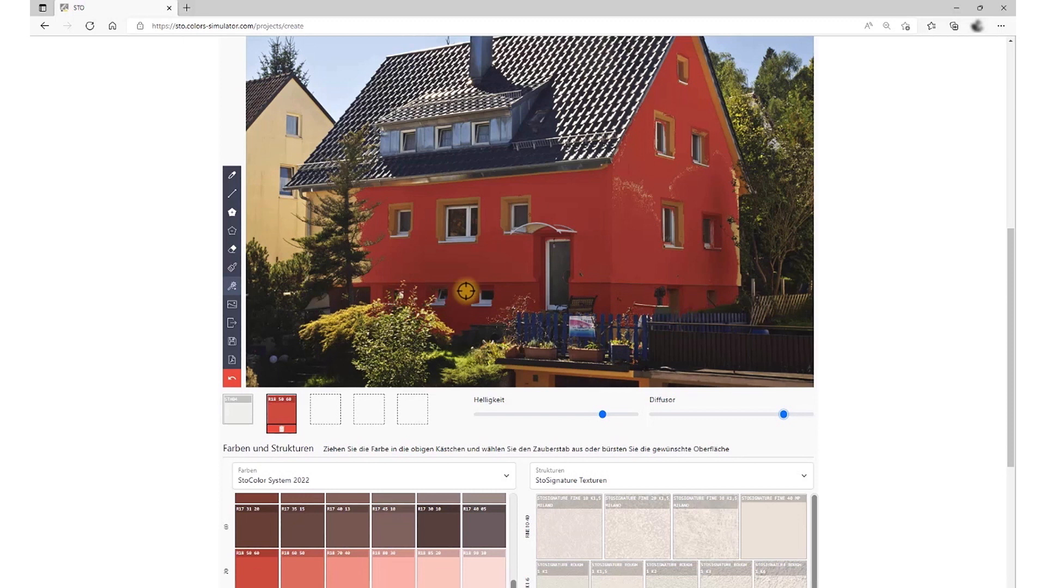
Remove the red paint from the base wall along the whole house with a subtracting polygon.
left_click(232, 231)
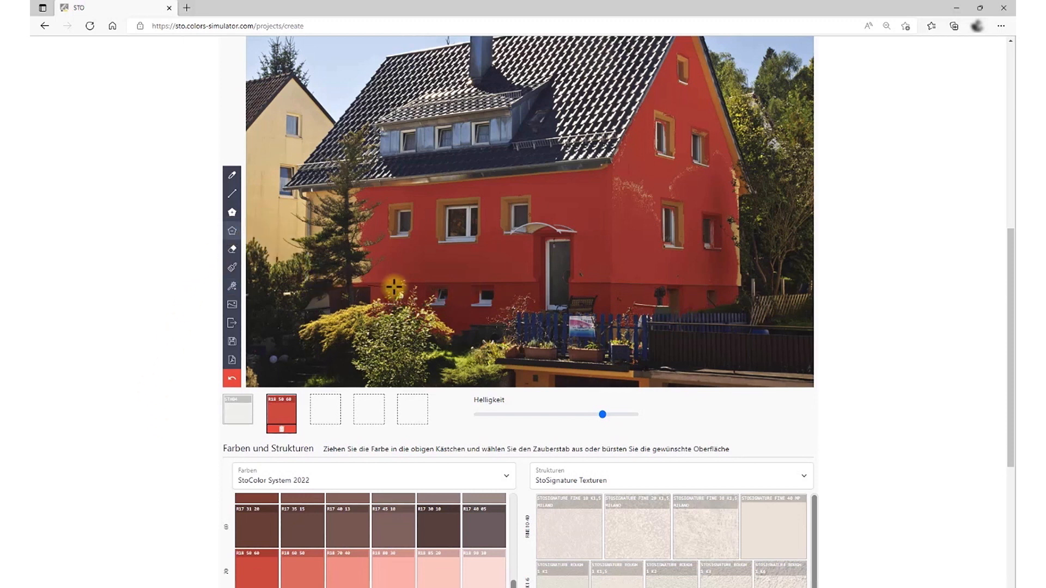
left_click(535, 281)
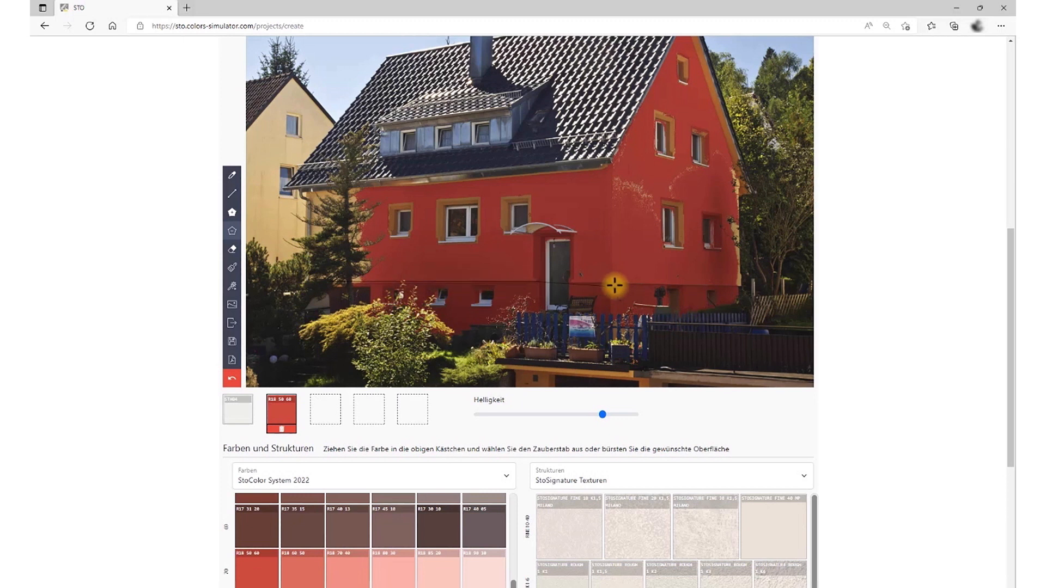
left_click(746, 287)
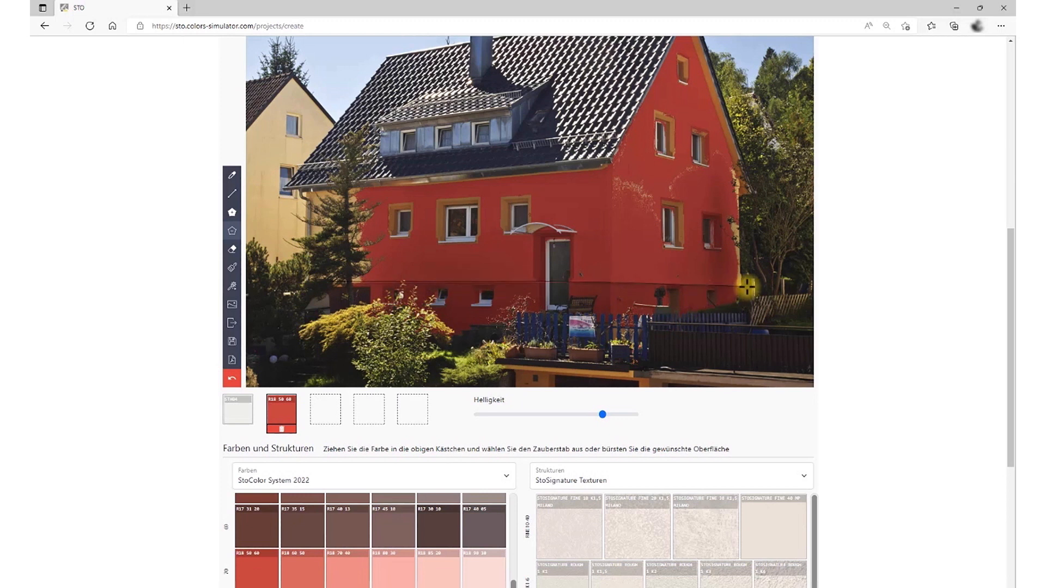
left_click(754, 331)
left_click(381, 370)
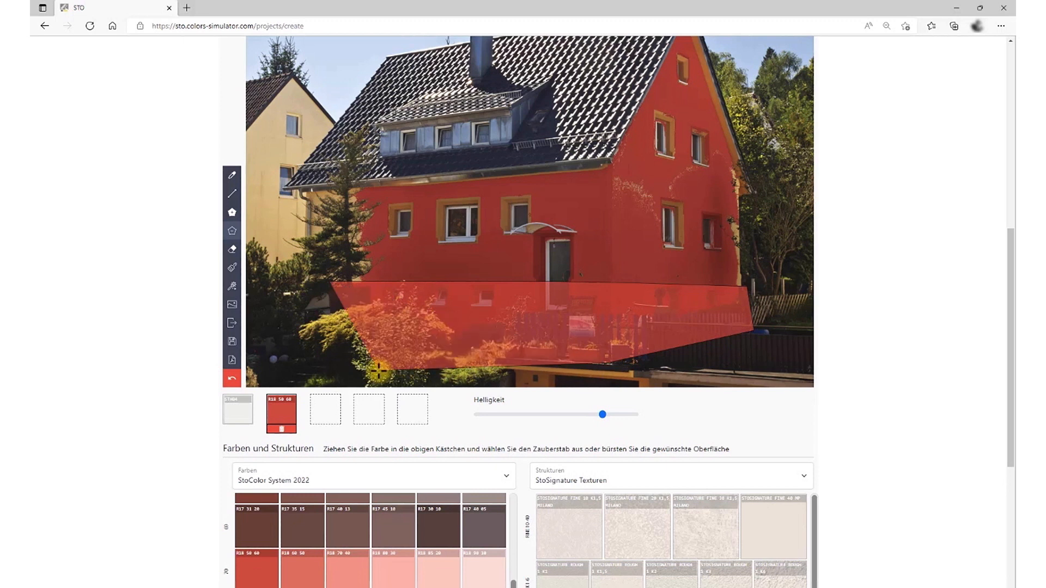
left_click(328, 284)
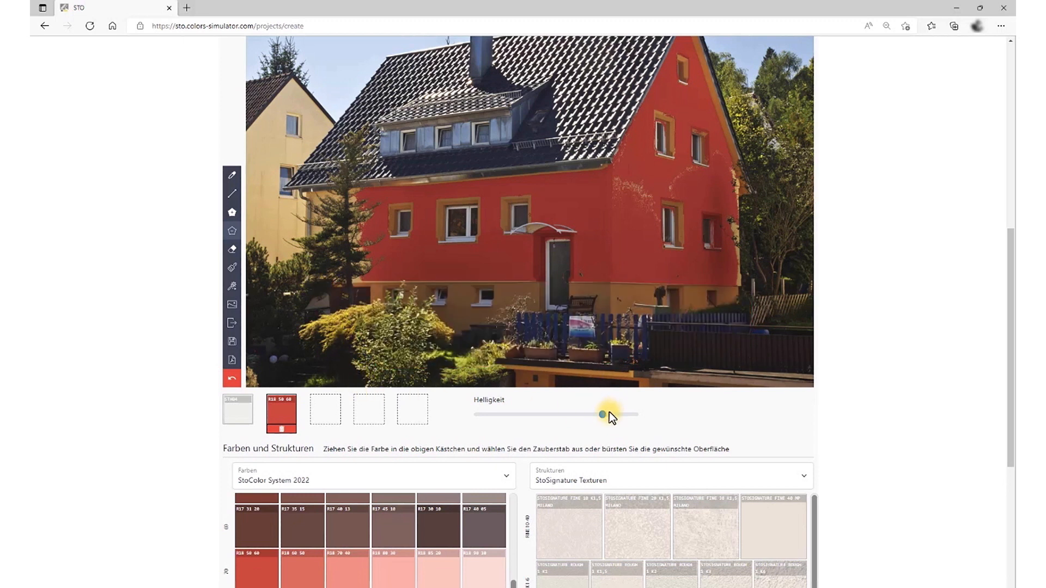
mouse_move(602, 415)
left_mouse_down()
mouse_move(558, 415)
mouse_move(594, 413)
left_mouse_up()
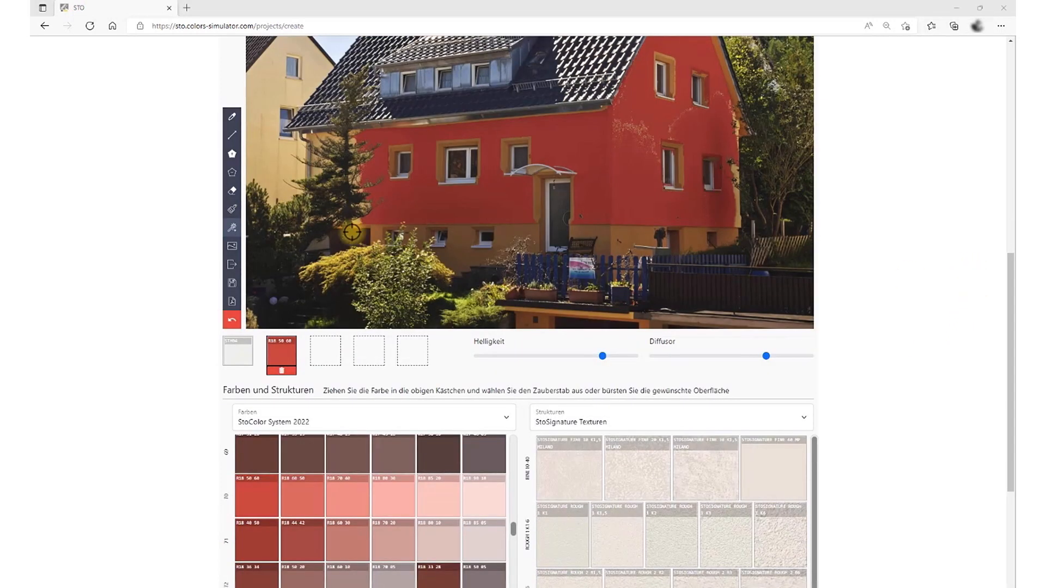
Brush over the unpainted spots on the gable wall and fill the strip under the front eaves with an adding polygon.
left_click(231, 208)
mouse_move(625, 145)
left_mouse_down()
mouse_move(631, 124)
mouse_move(637, 145)
mouse_move(641, 117)
mouse_move(650, 161)
left_mouse_up()
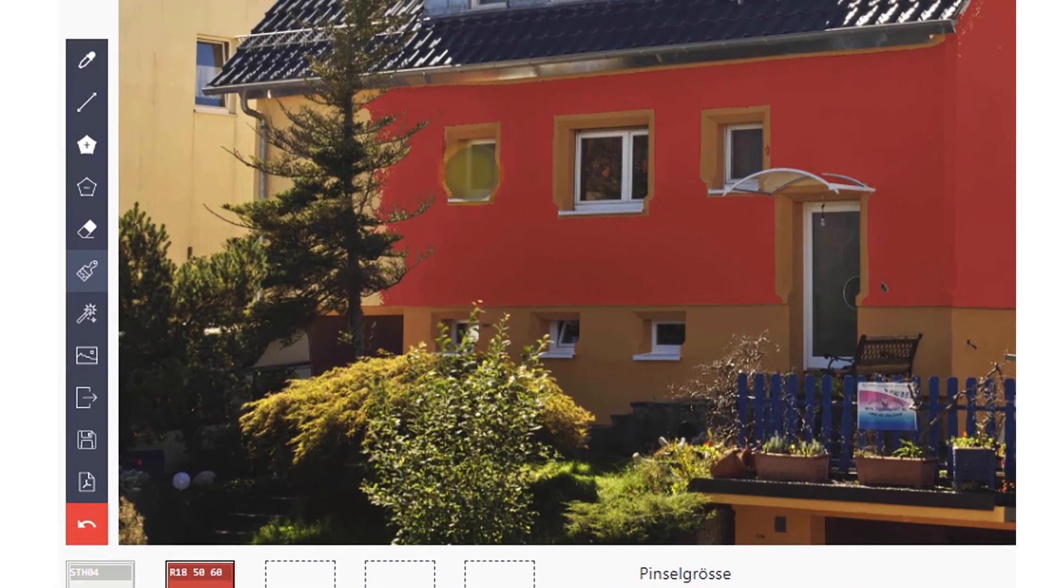
left_click(82, 142)
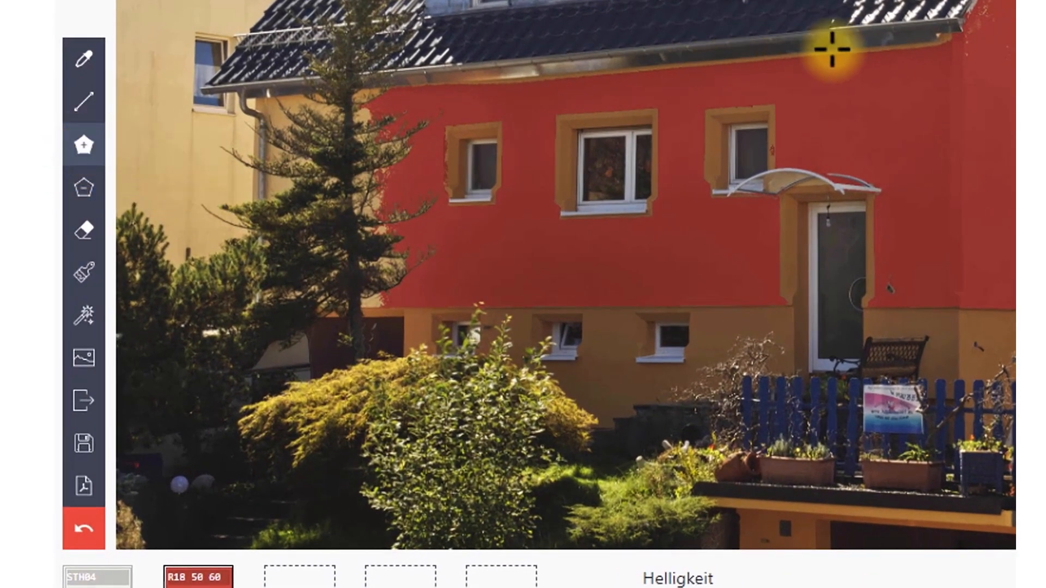
left_click(938, 43)
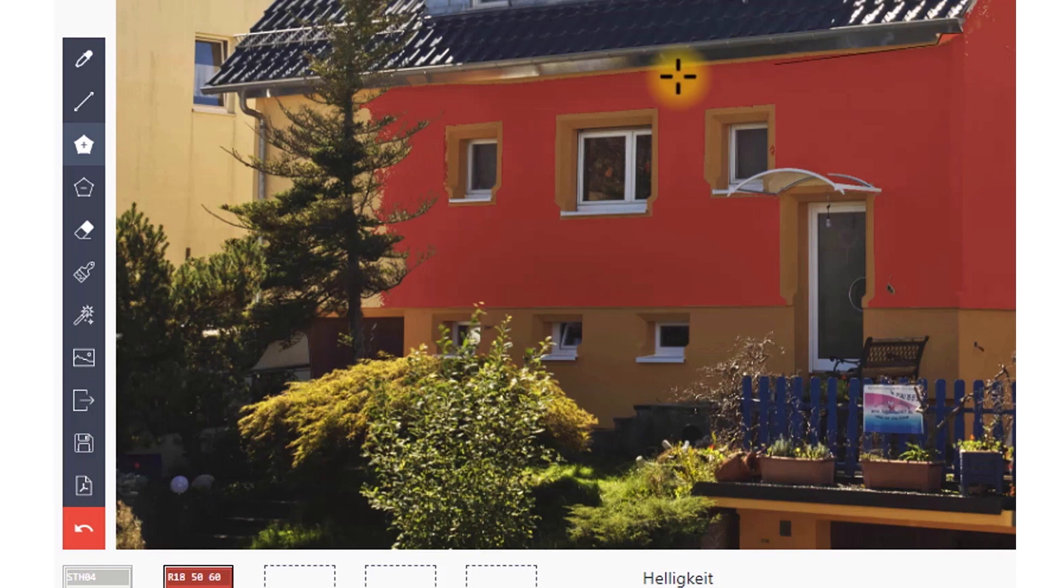
left_click(393, 88)
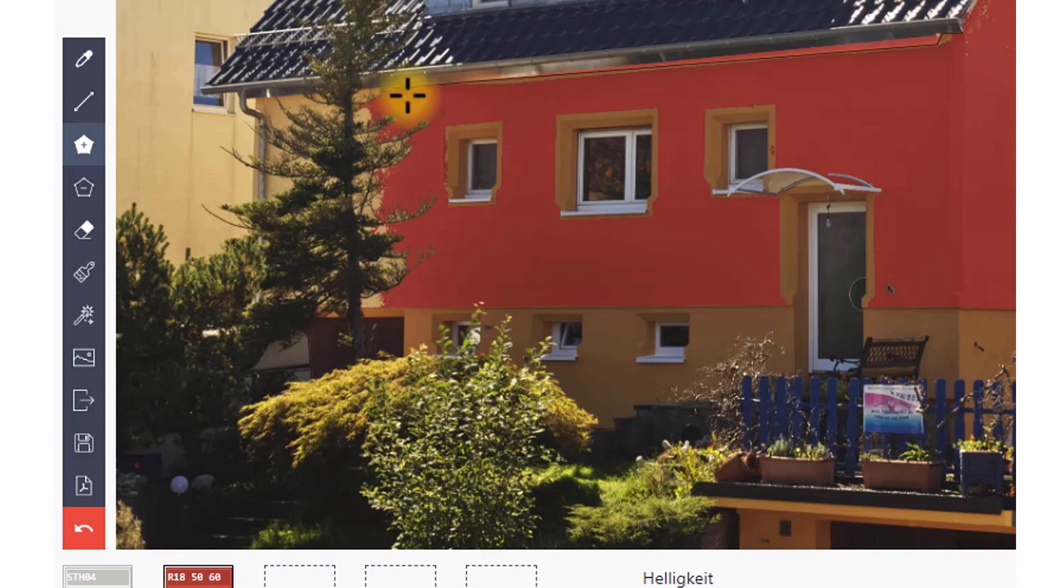
left_click(420, 105)
left_click(1015, 84)
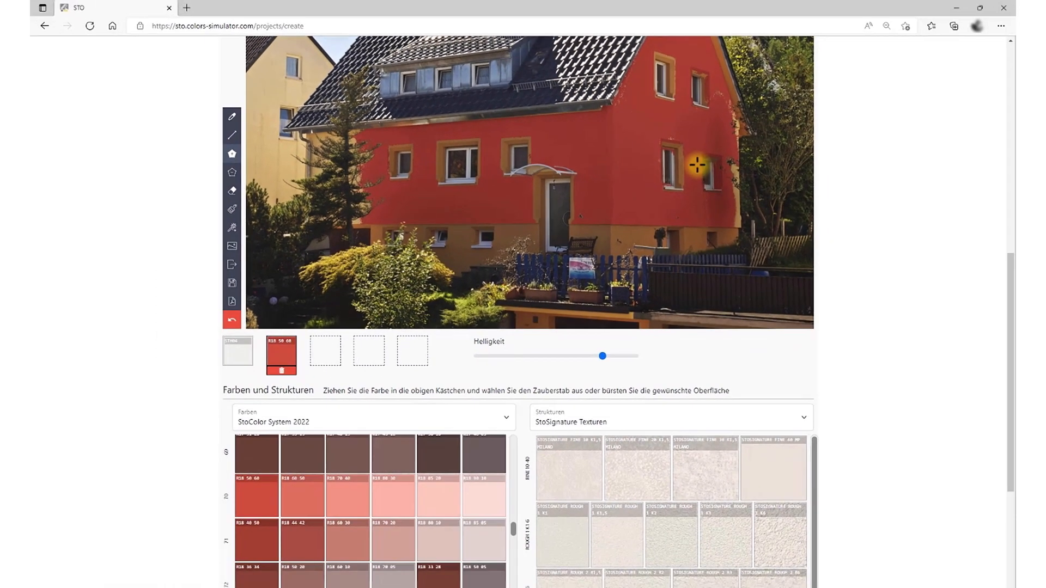
Fill the ragged unpainted area at the gable wall's outer edge, from the upper window to the base wall, with an adding polygon.
key("ctrl+plus")
key("ctrl+plus")
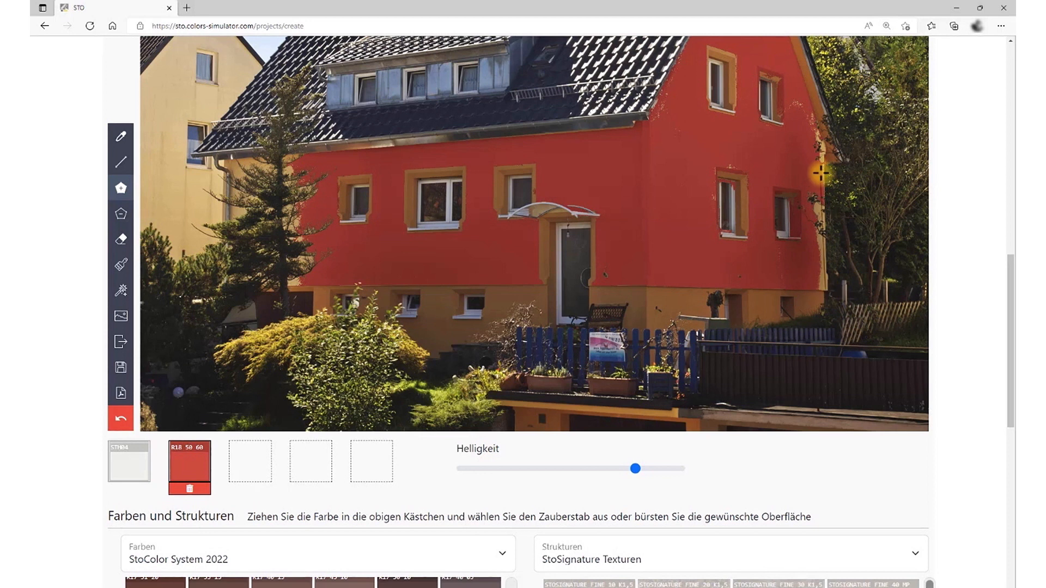
left_click(807, 95)
left_click(789, 95)
left_click(790, 112)
left_click(803, 183)
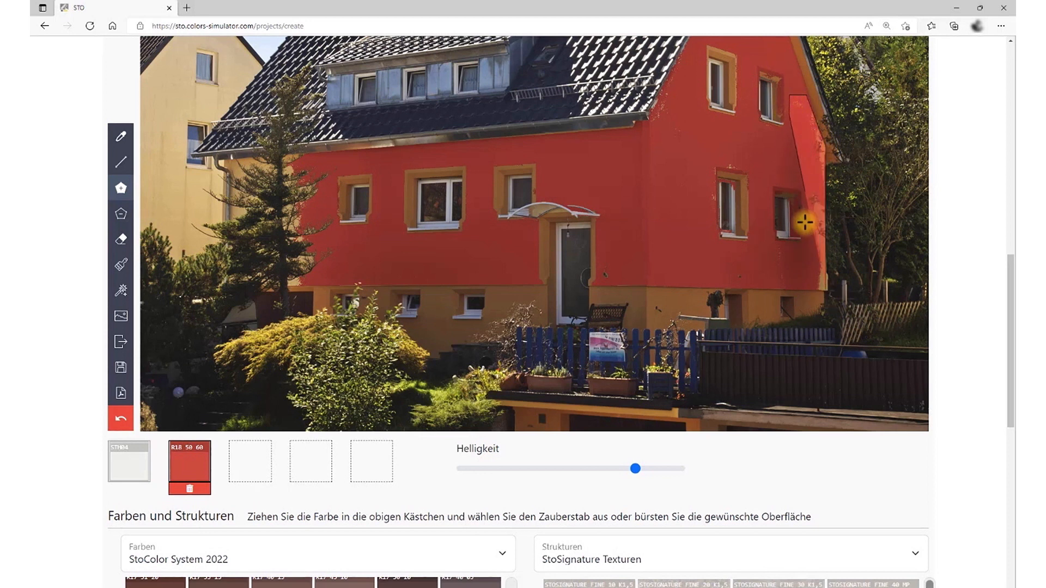
left_click(811, 289)
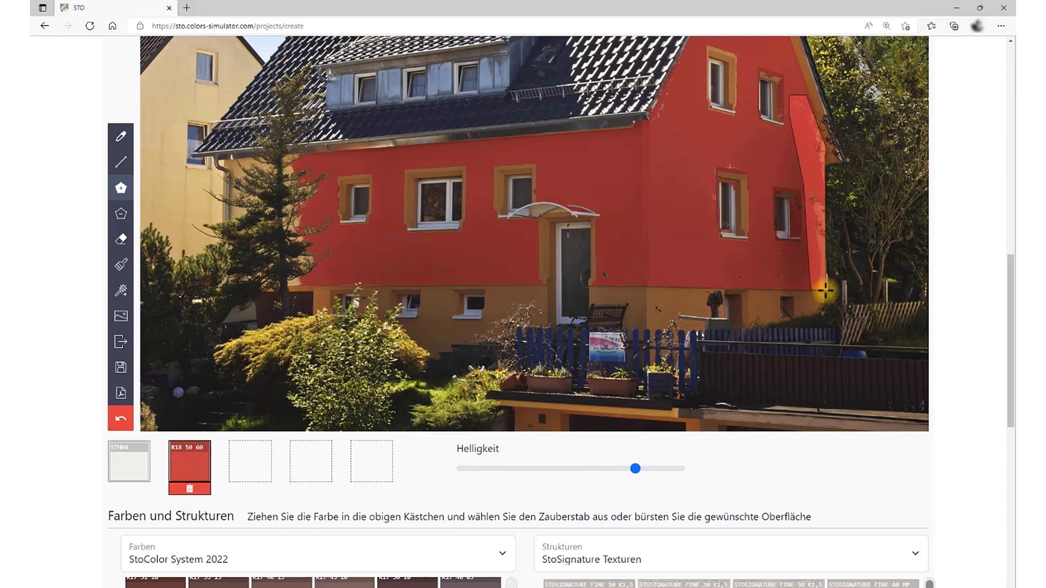
left_click(826, 289)
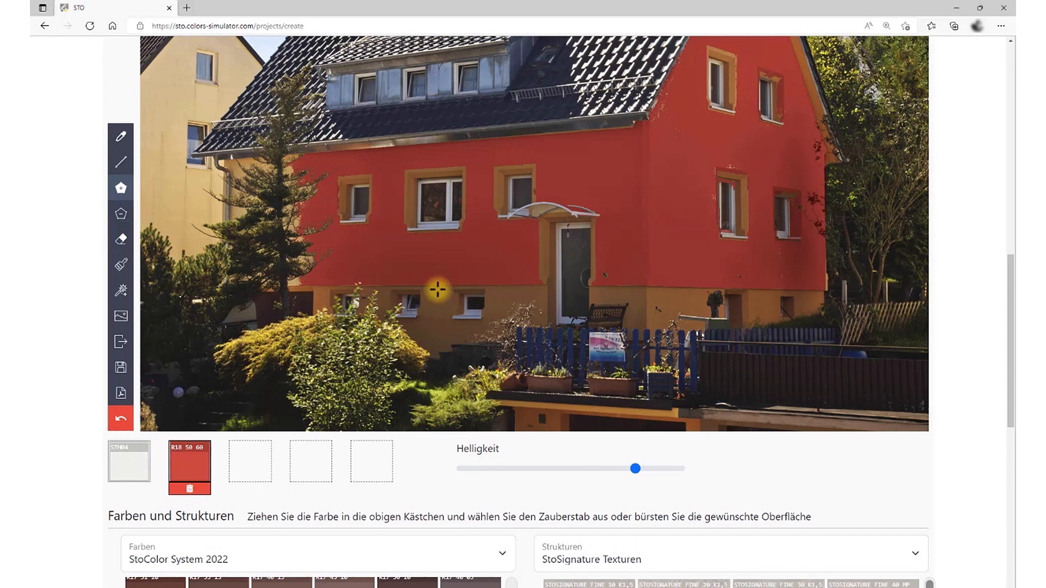
Try a colour sampled from the photo with the Pipette for the red facade and undo it.
key("ctrl+minus")
key("ctrl+minus")
key("ctrl+minus")
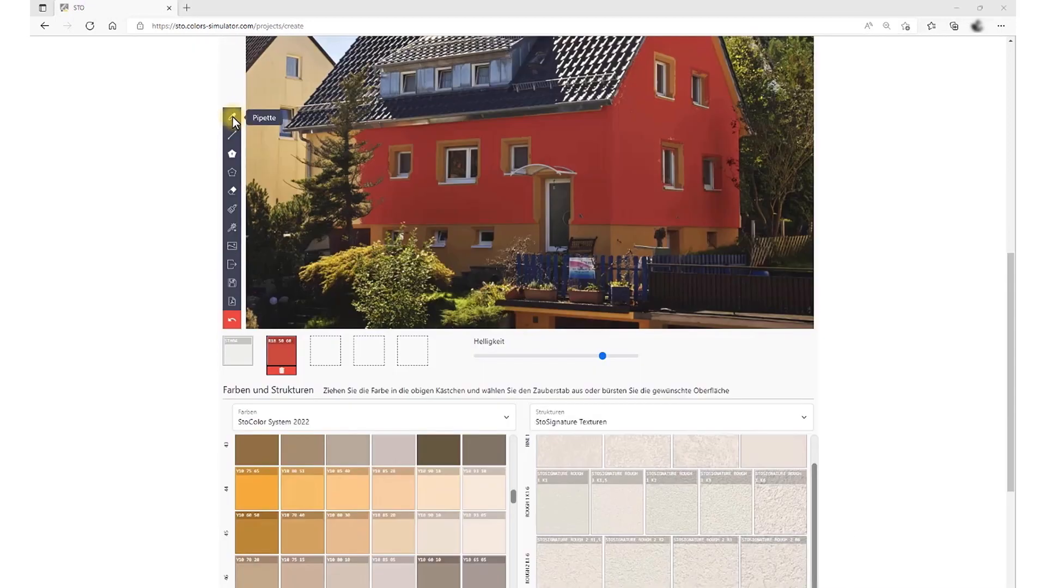
left_click(233, 117)
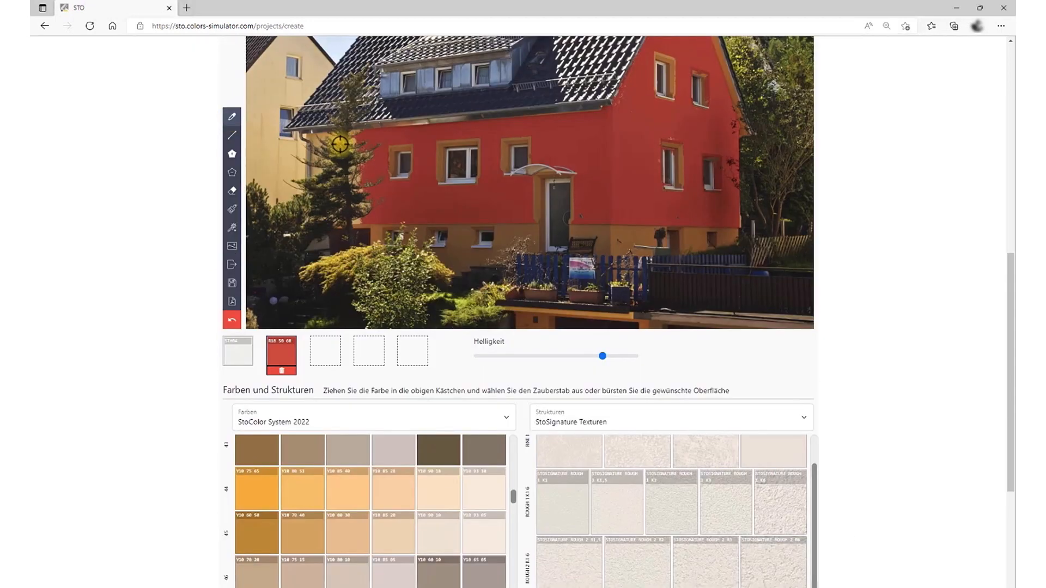
scroll(340, 144, "up", 2)
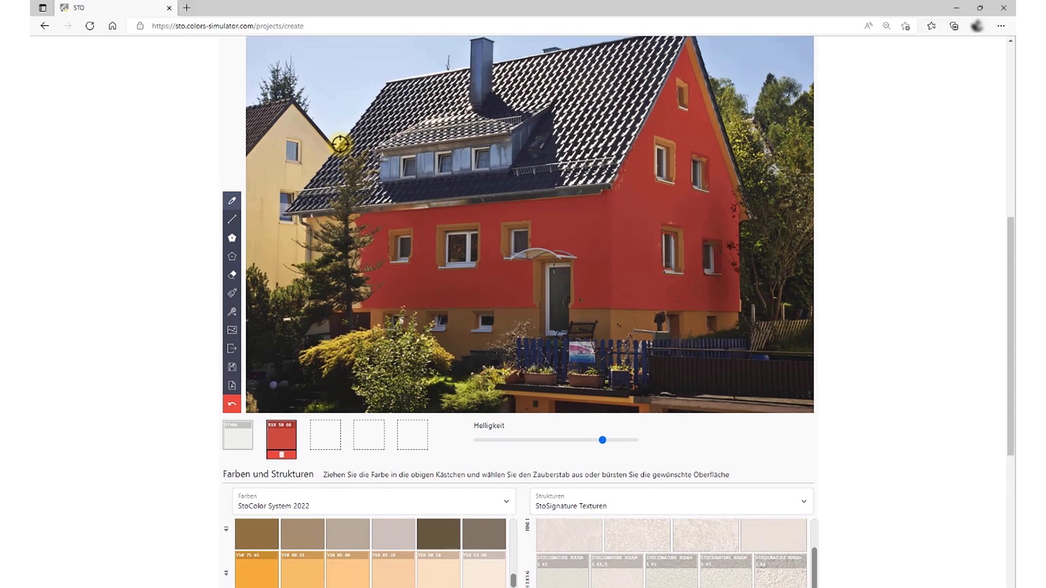
left_click(731, 57)
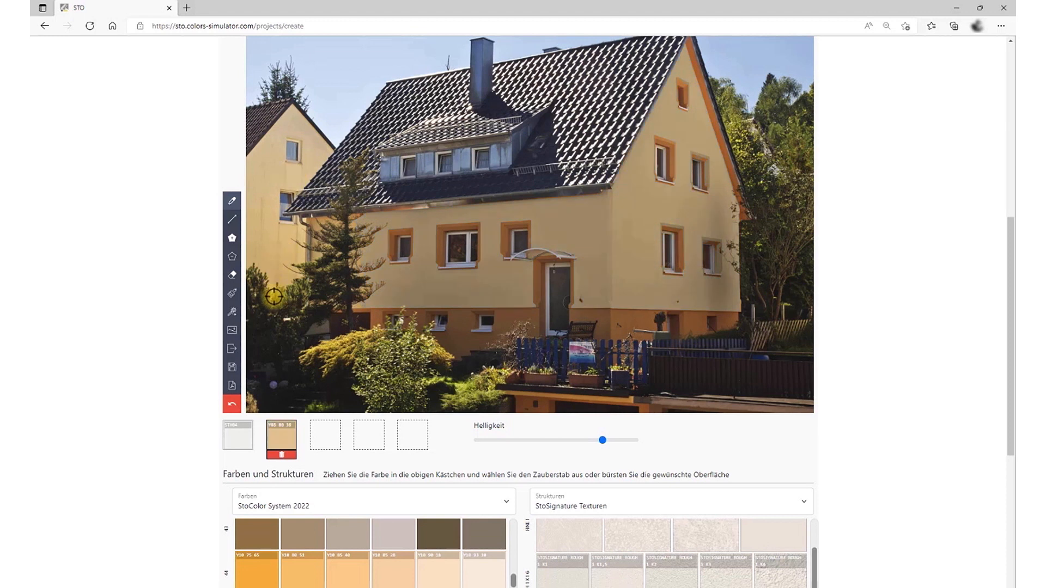
left_click(234, 400)
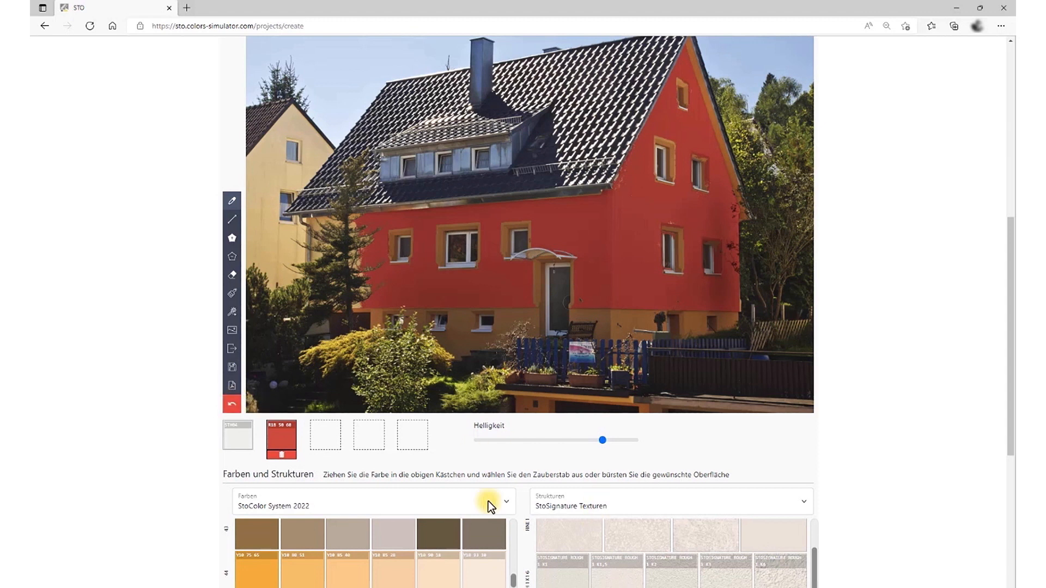
Try Y10 85 40 and other StoColor System 2022 shades in the second colour box, ending with Y10 75 15.
scroll(67, 358, "down", 2)
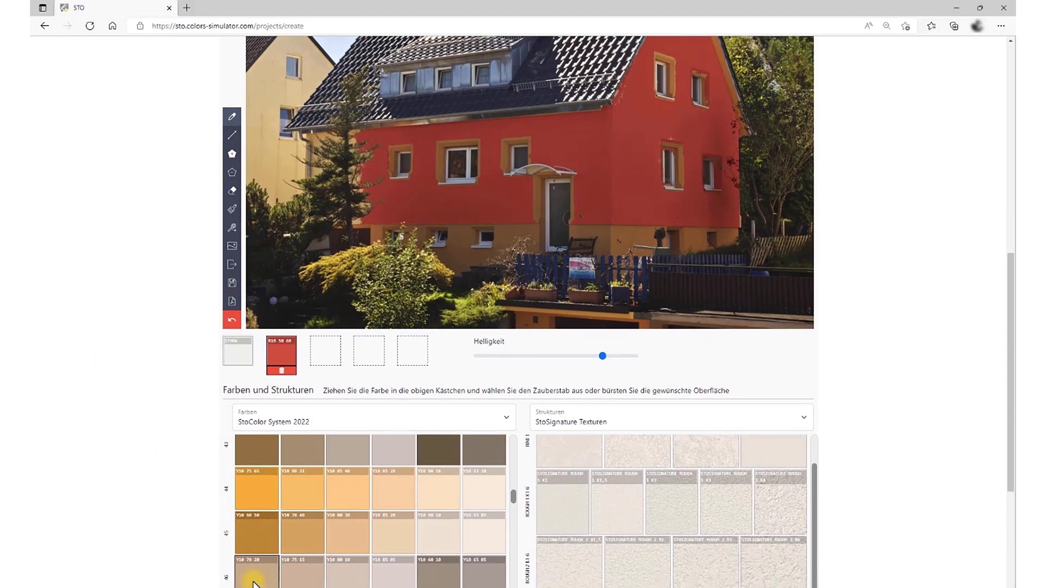
left_click_drag(351, 498, 291, 358)
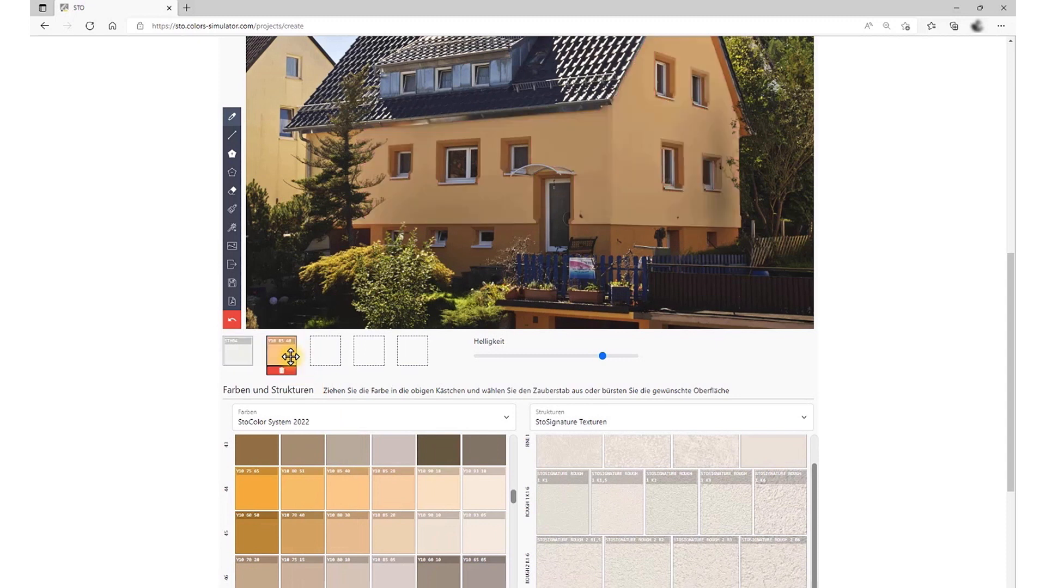
left_click_drag(483, 437, 278, 354)
left_click_drag(302, 570, 283, 351)
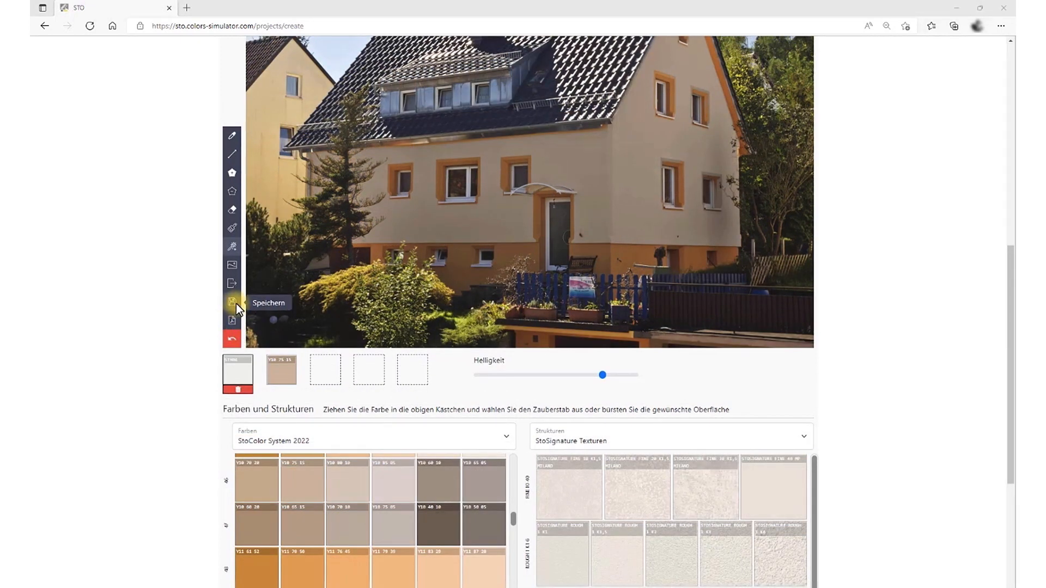
Open the saved project Testprojekt Tutorial from the personal project list.
scroll(708, 198, "up", 5)
scroll(727, 196, "up", 5)
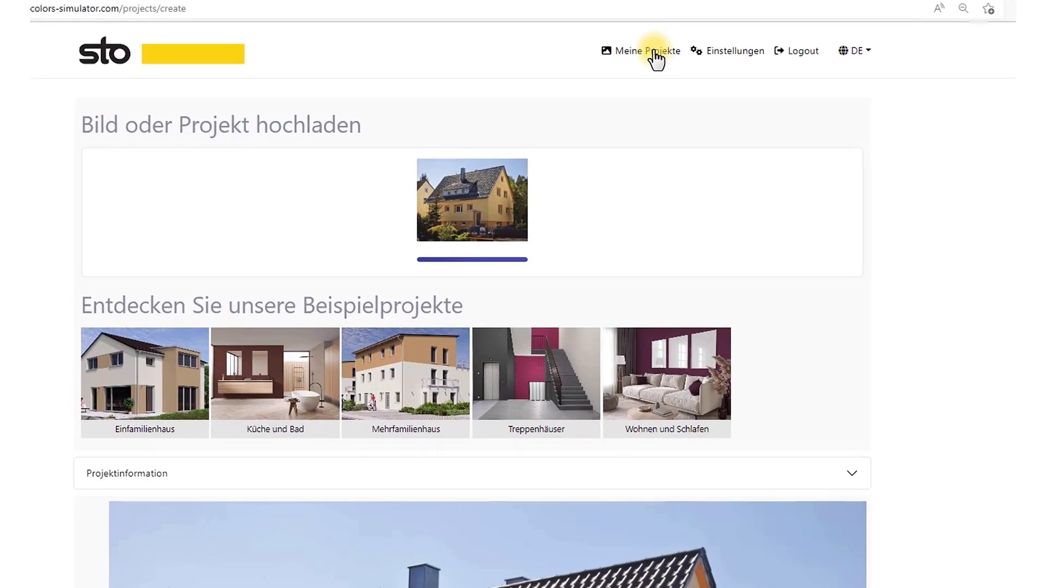
left_click(652, 51)
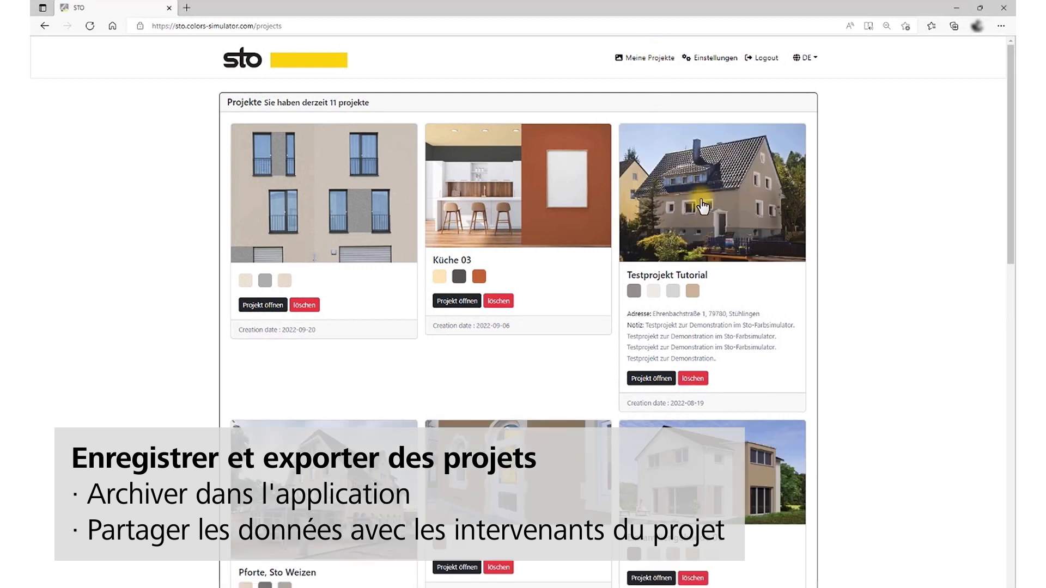
left_click(703, 206)
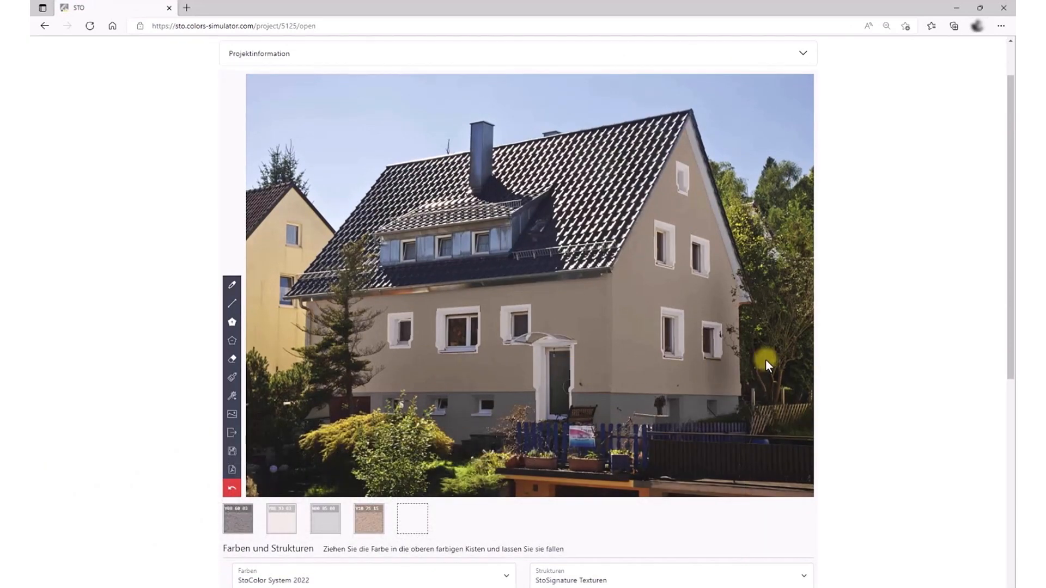
View the report Testprojekt Tutorial_2.pdf in Adobe Acrobat and move its window away from the project photo.
scroll(766, 358, "down", 2)
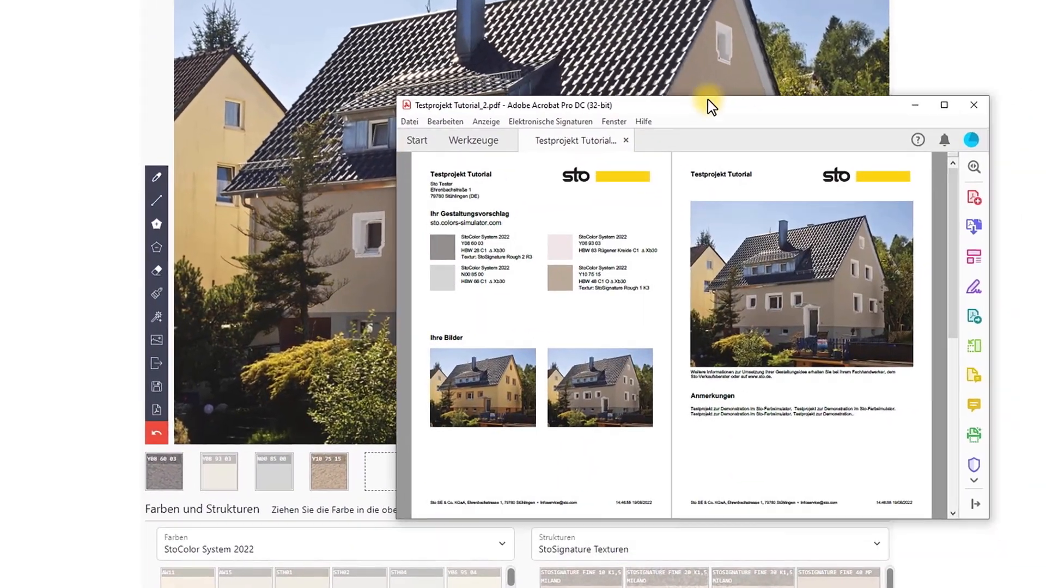
left_click_drag(708, 100, 689, 84)
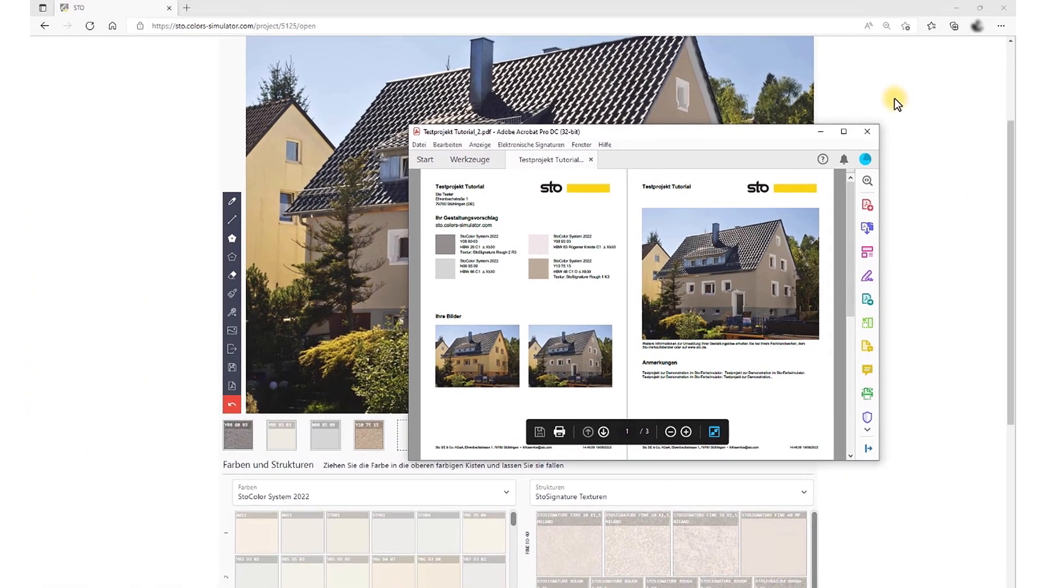
left_click_drag(749, 132, 1045, 127)
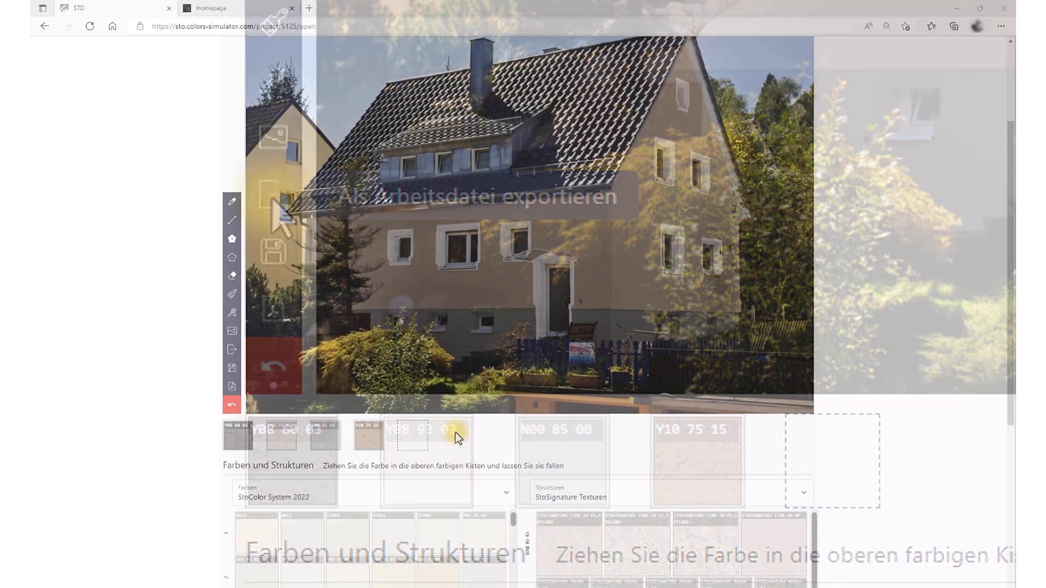
Show the list of interface languages available in the colour simulator.
scroll(576, 316, "up", 3)
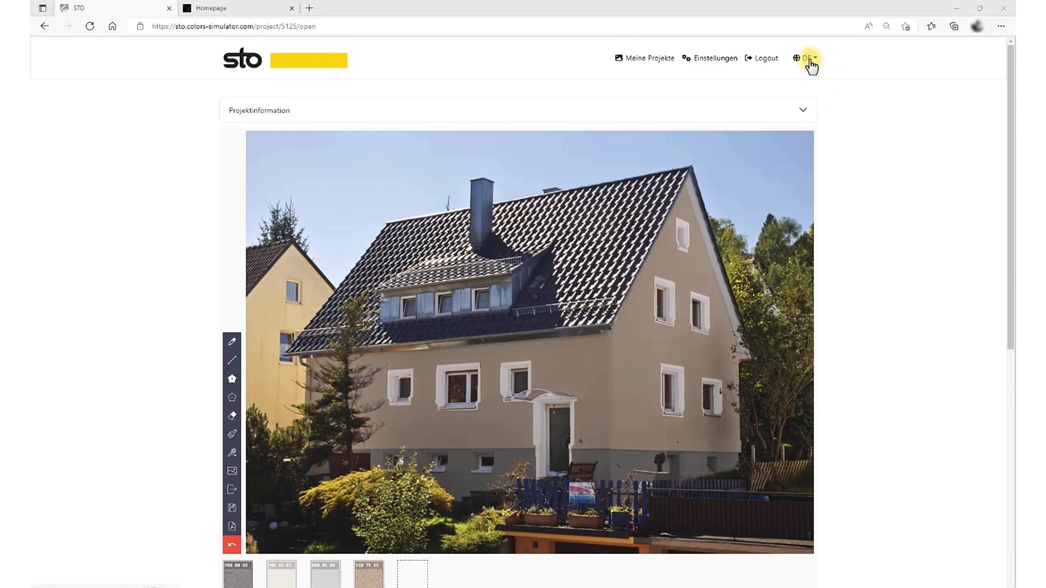
left_click(811, 60)
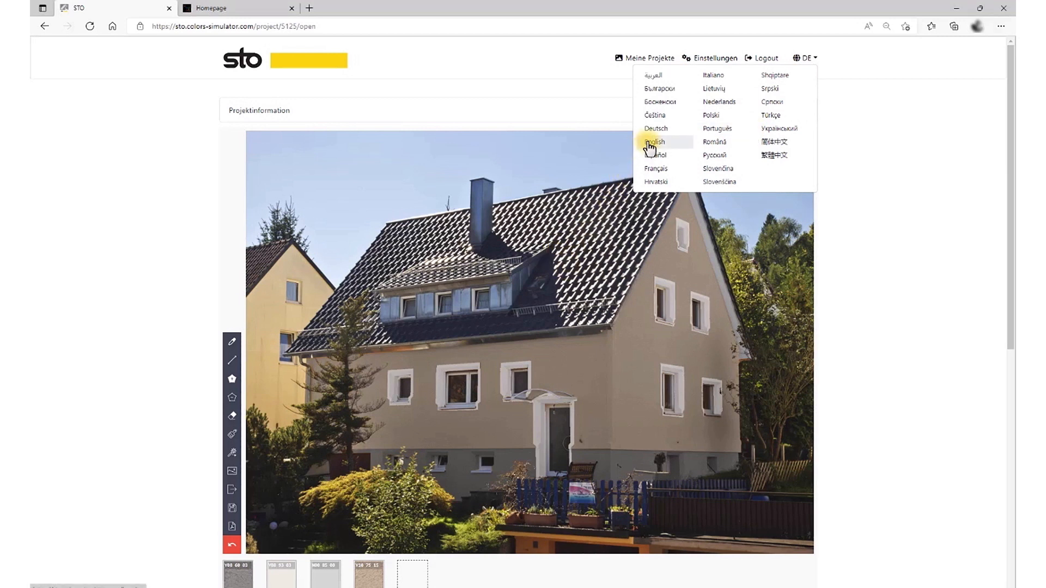
View the account settings with the Colorcatch section and switch to the Colorix page about the ColorCatch NANO.
left_click(714, 59)
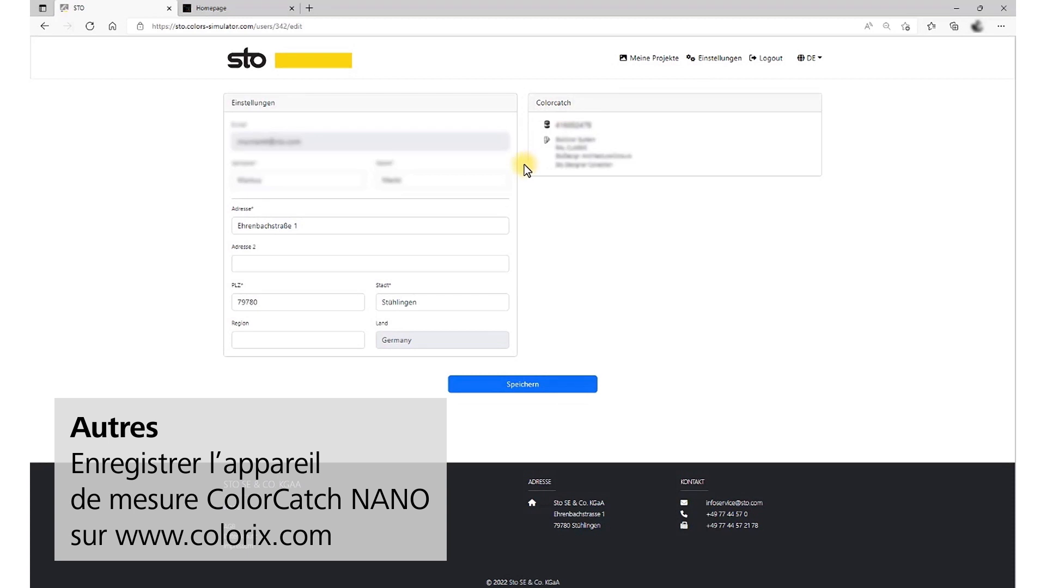
left_click(257, 8)
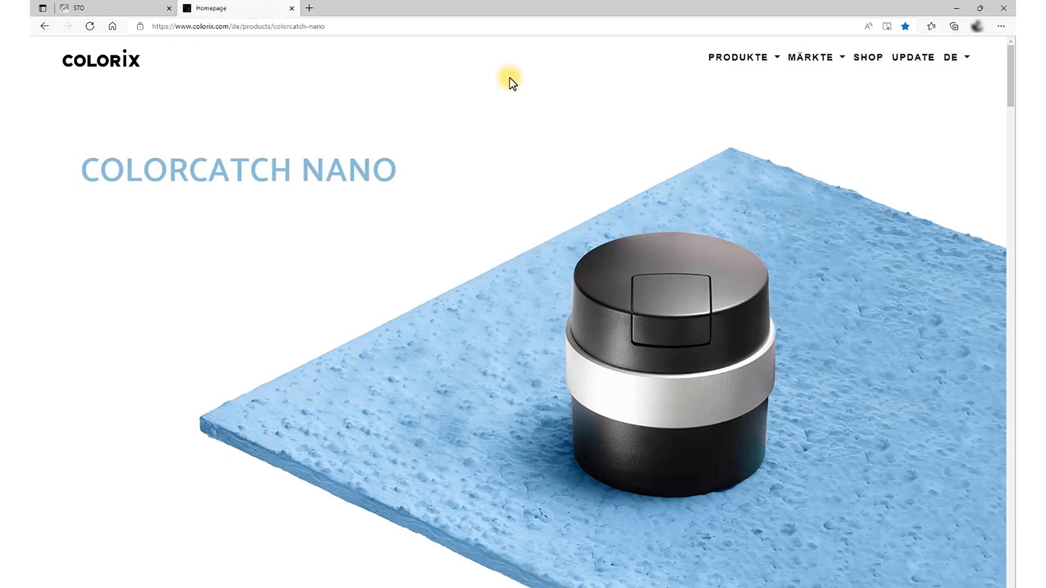